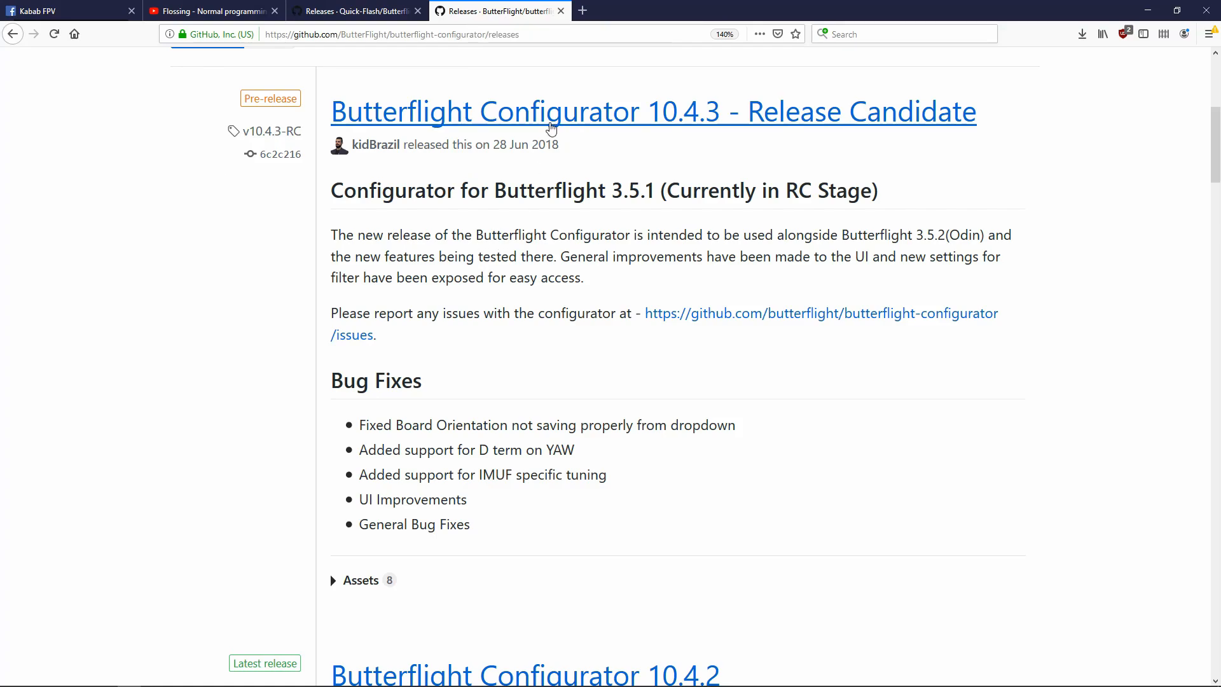
Switch to Butterflight Configurator and connect to the flight controller
mouse_move(339, 686)
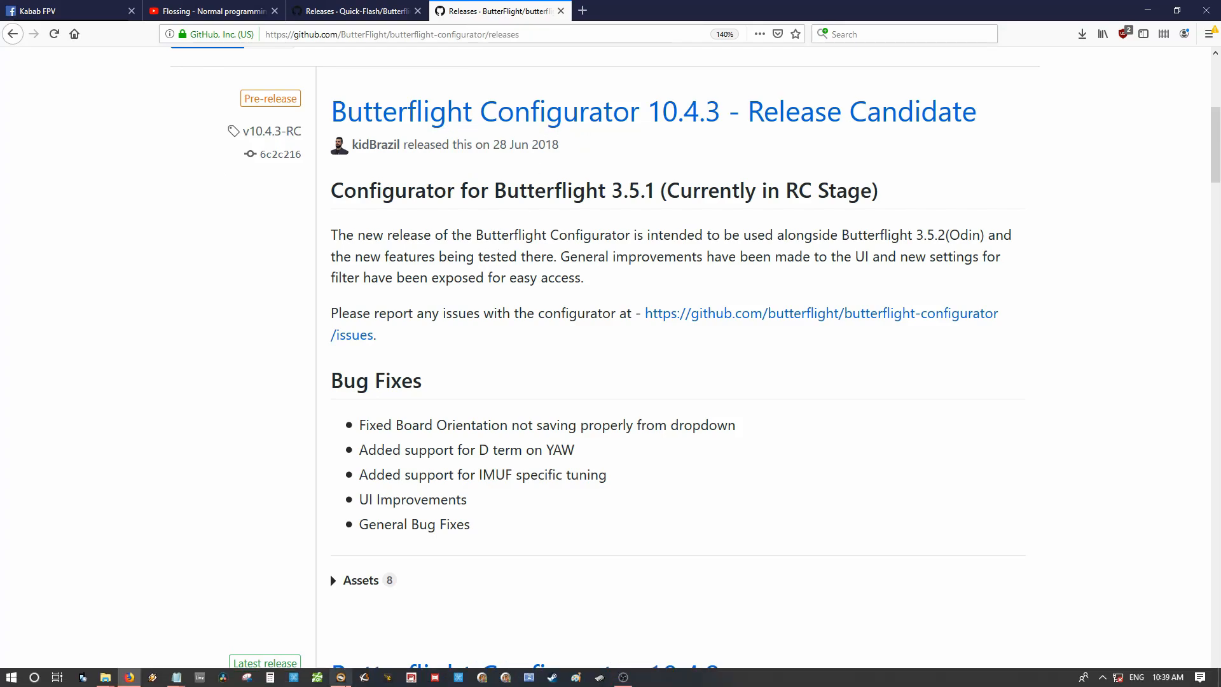
click(340, 680)
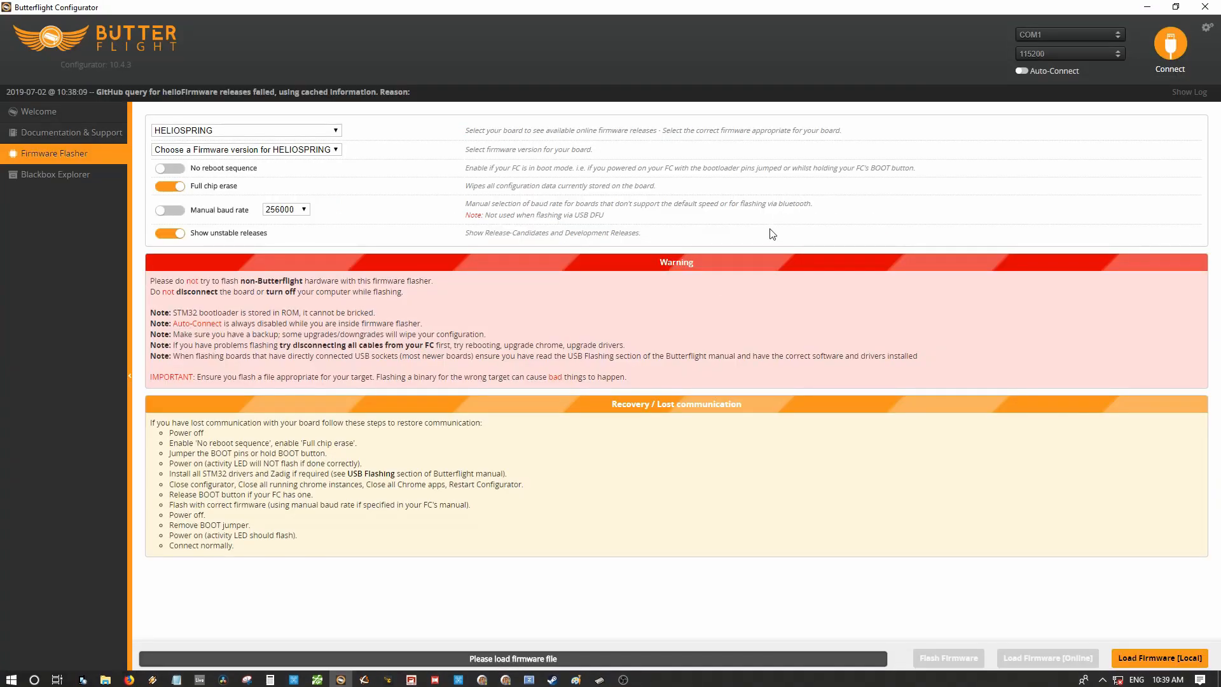
click(1172, 42)
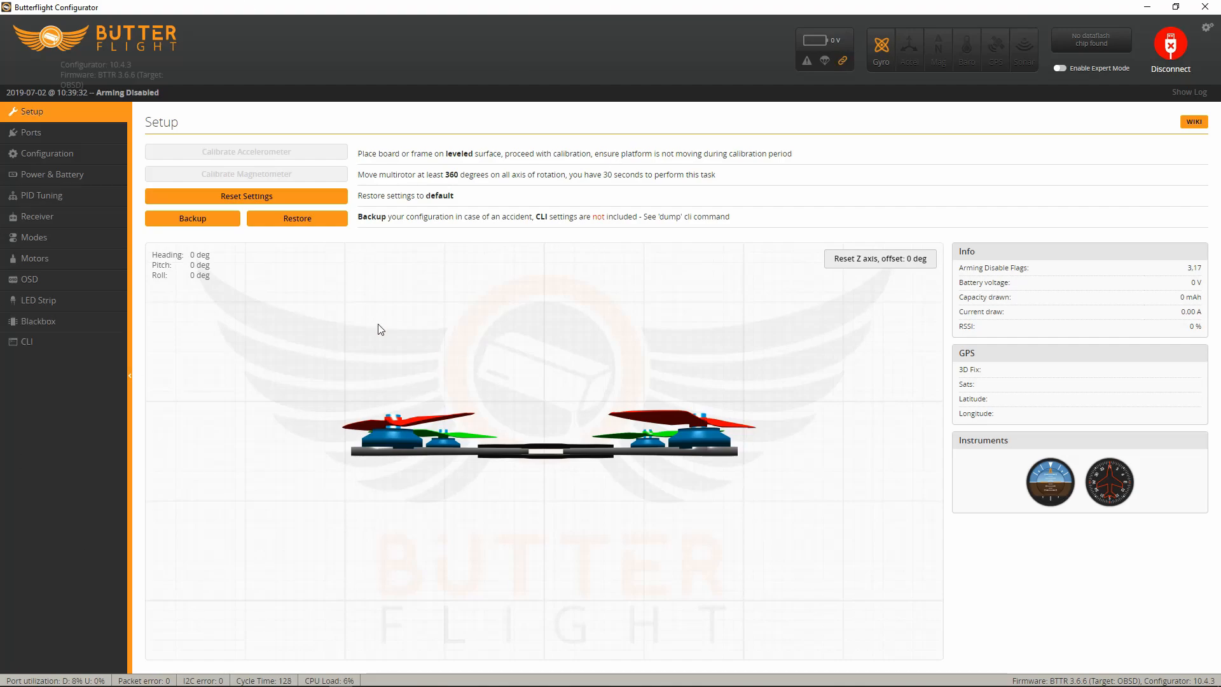
Run the diff command in the flight controller's CLI and view its output from the beginning
click(32, 342)
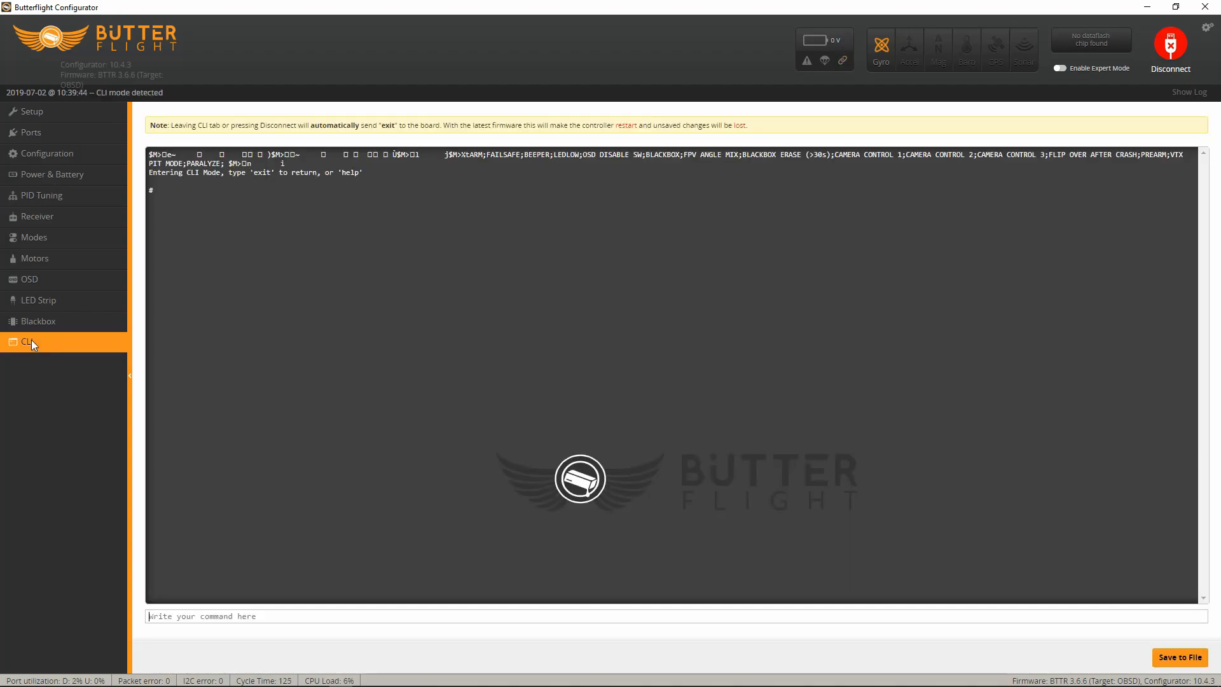
text(diff)
key(Return)
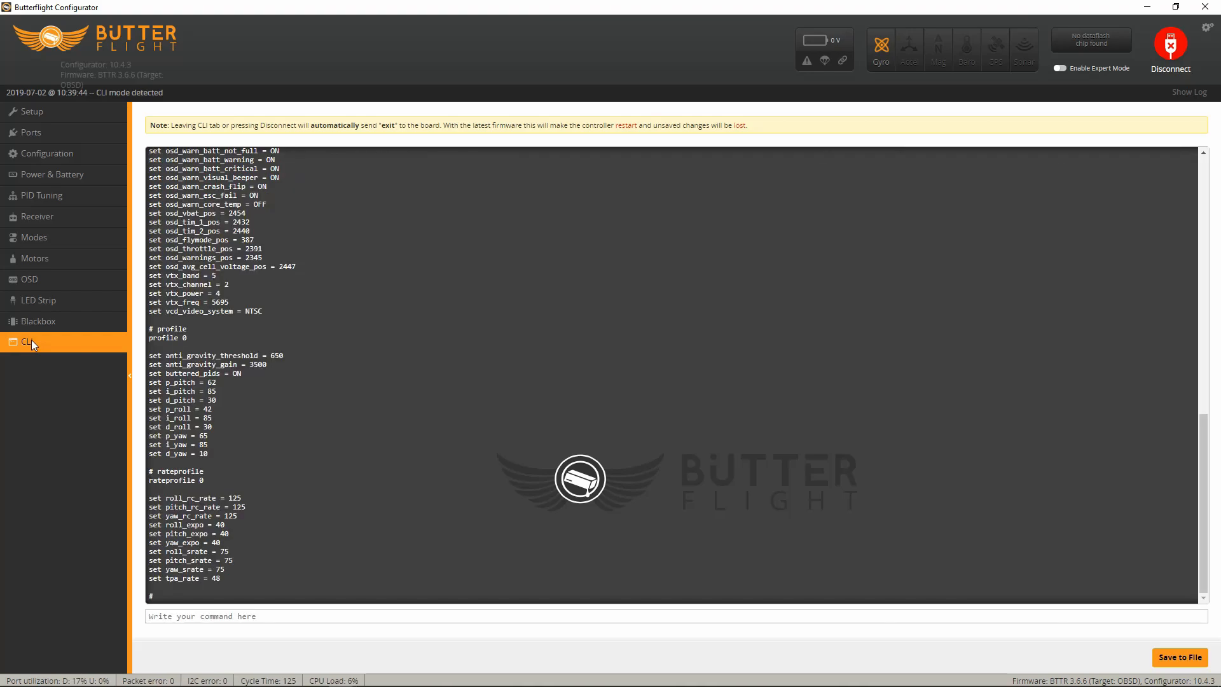
scroll(258, 471, up, 20)
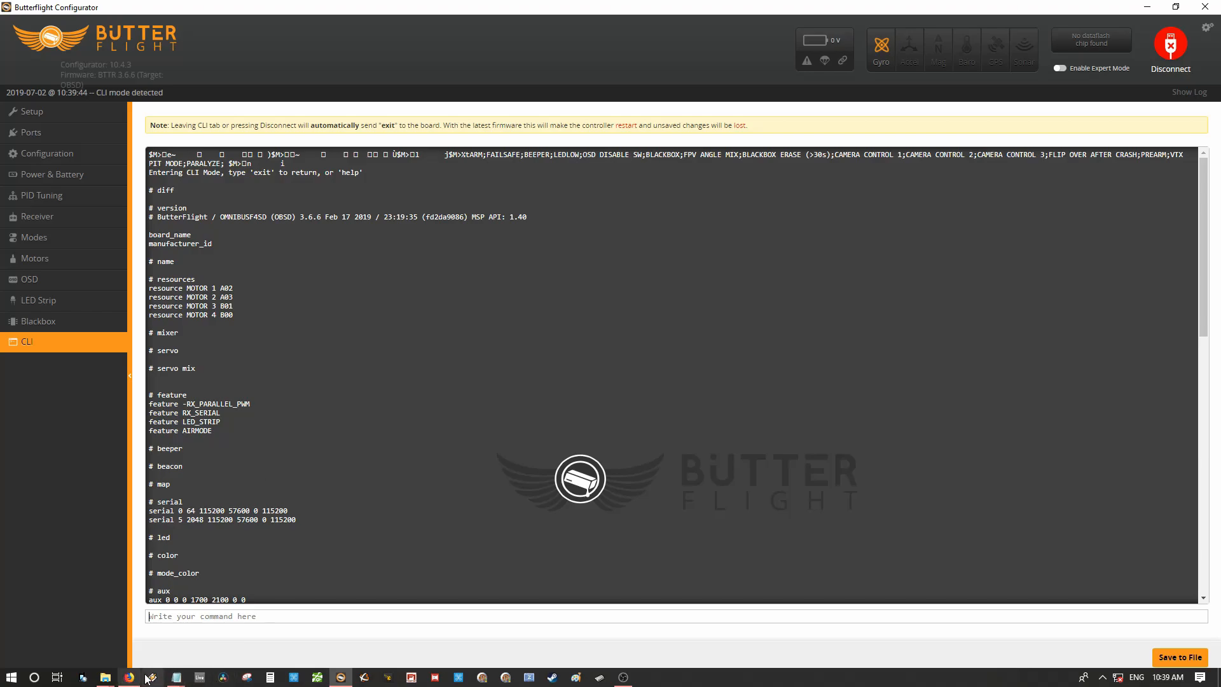
Review the saved "75mm buf 3.6.6 diff.txt" in Notepad against the CLI diff output, and return to the configurator
click(179, 680)
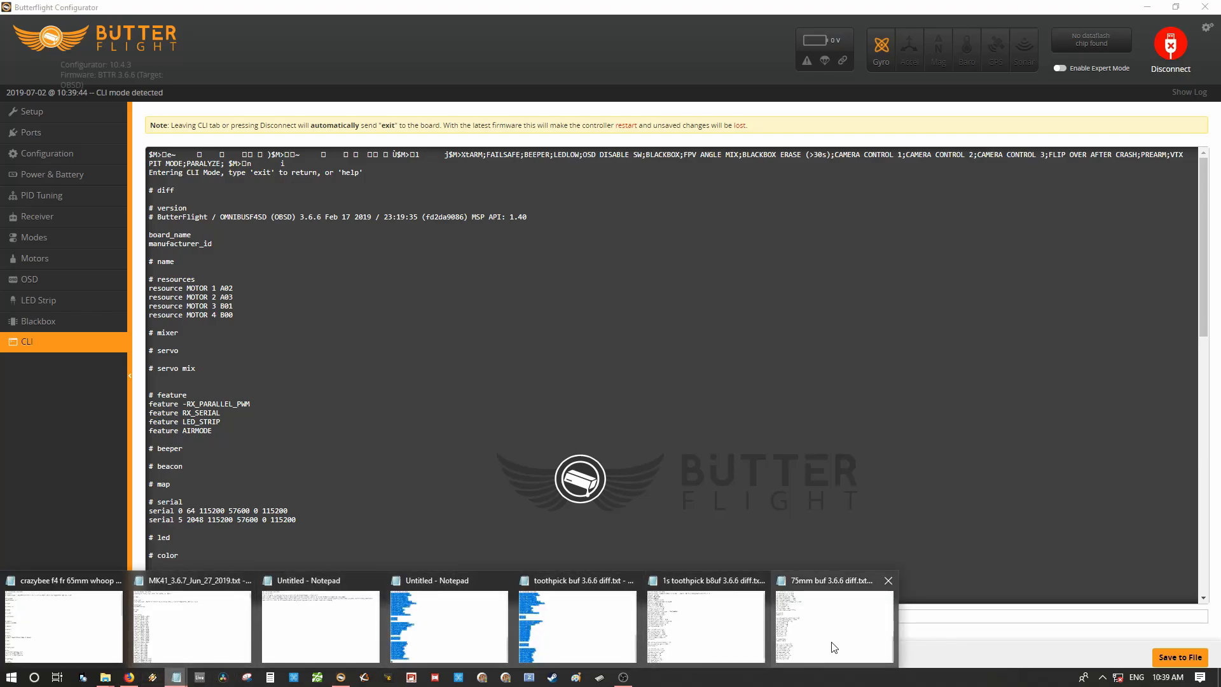
click(835, 648)
scroll(445, 223, up, 20)
scroll(434, 247, down, 15)
scroll(444, 227, up, 15)
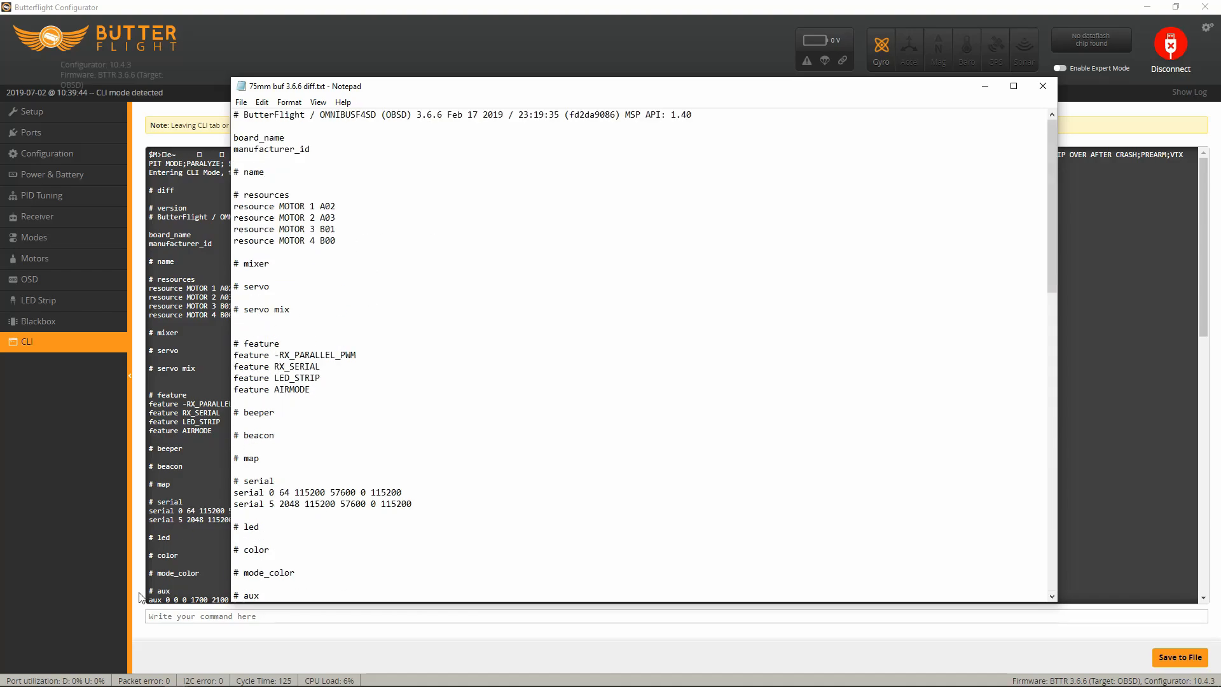
click(193, 616)
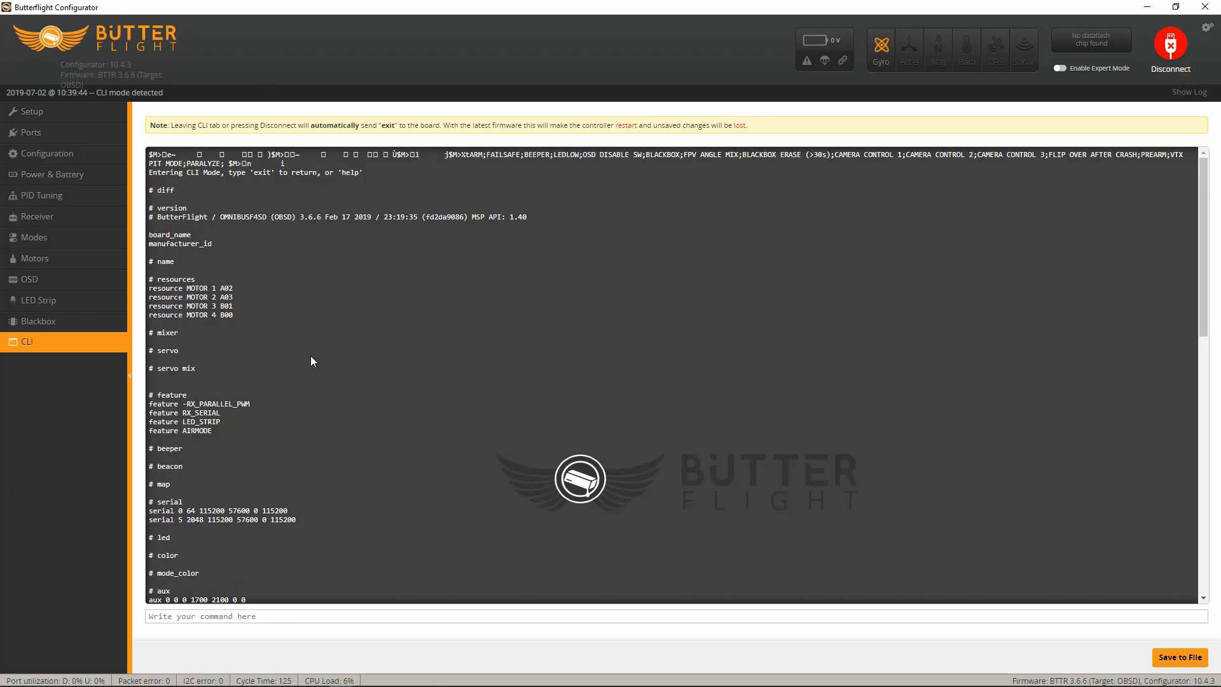
Examine the CLI settings, tuning notes and board-specific 3.6.7 hex files on the Butterflight-Universal-IMUF releases page in the browser
scroll(676, 428, down, 5)
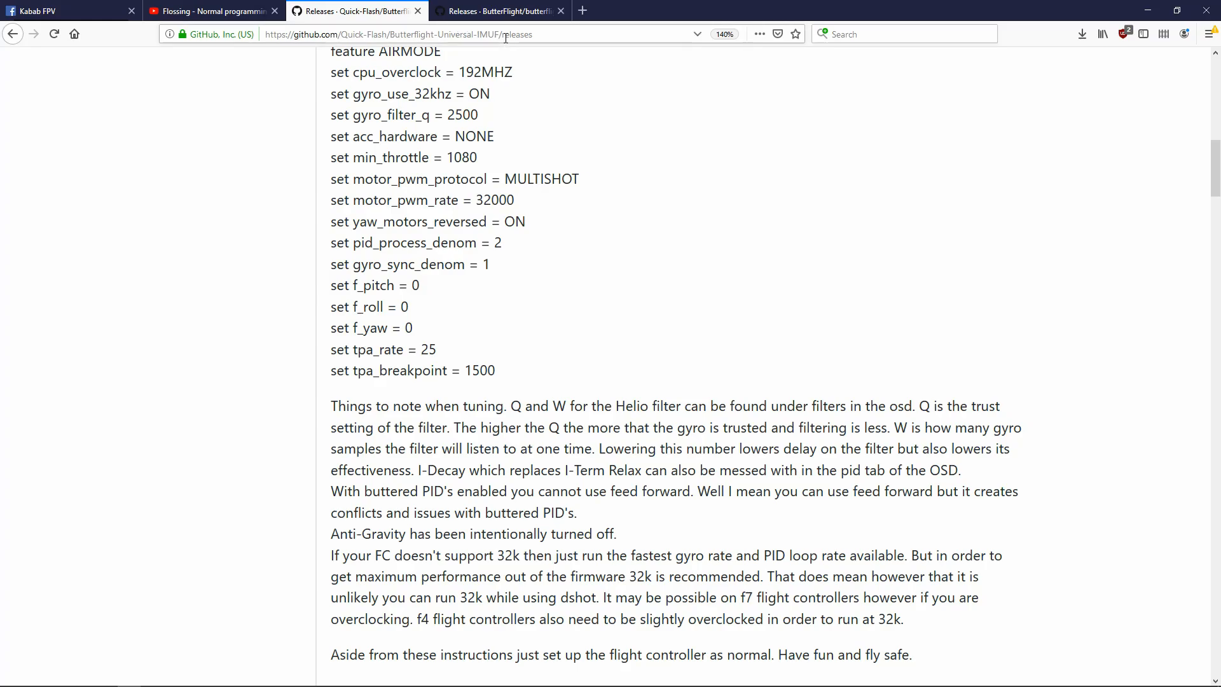
scroll(493, 121, down, 10)
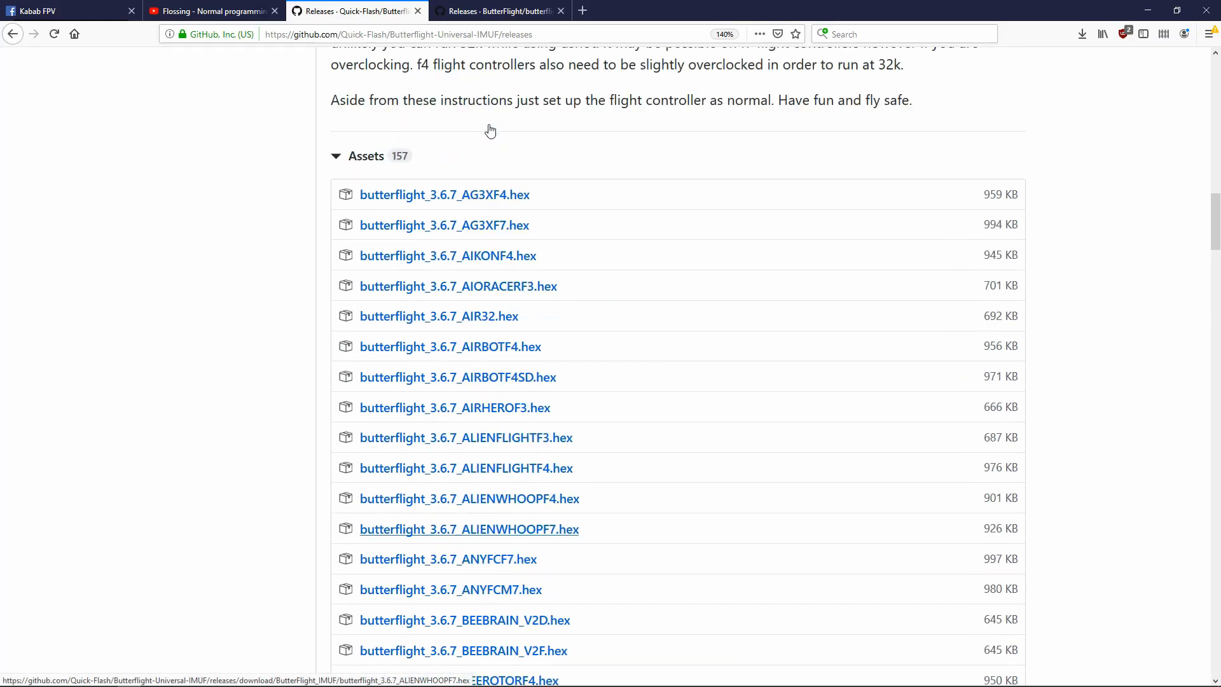
key(Home)
scroll(490, 131, down, 12)
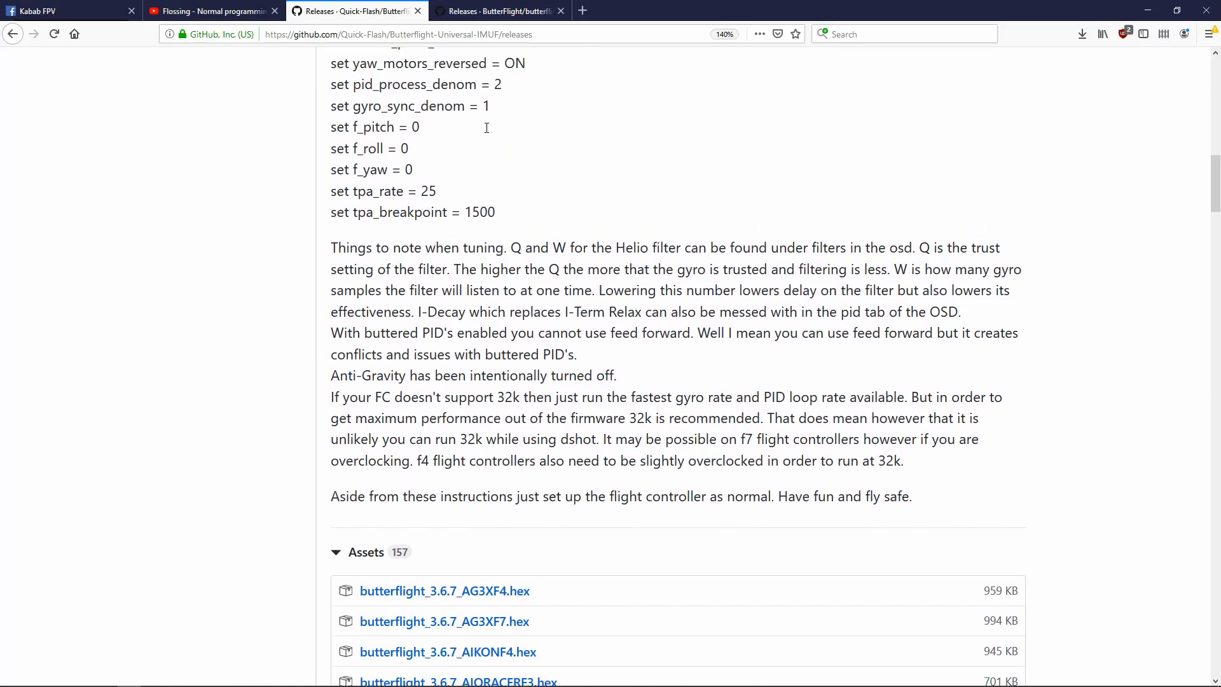
scroll(488, 133, up, 5)
scroll(488, 133, down, 15)
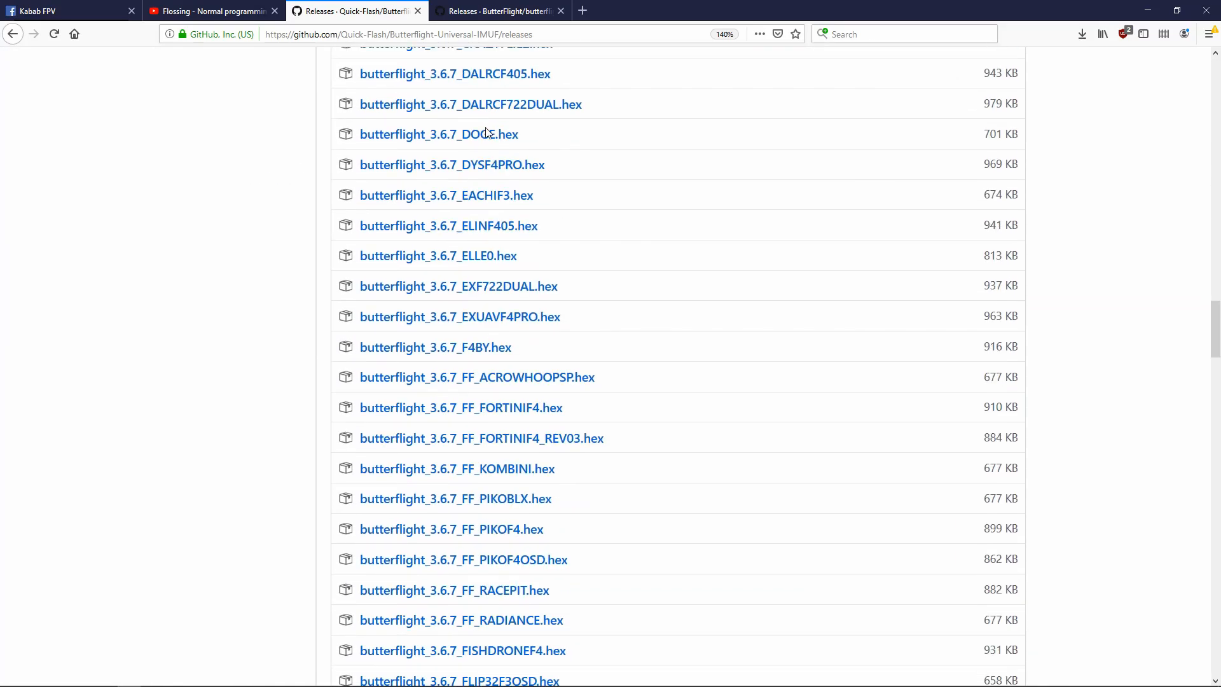
scroll(489, 133, down, 15)
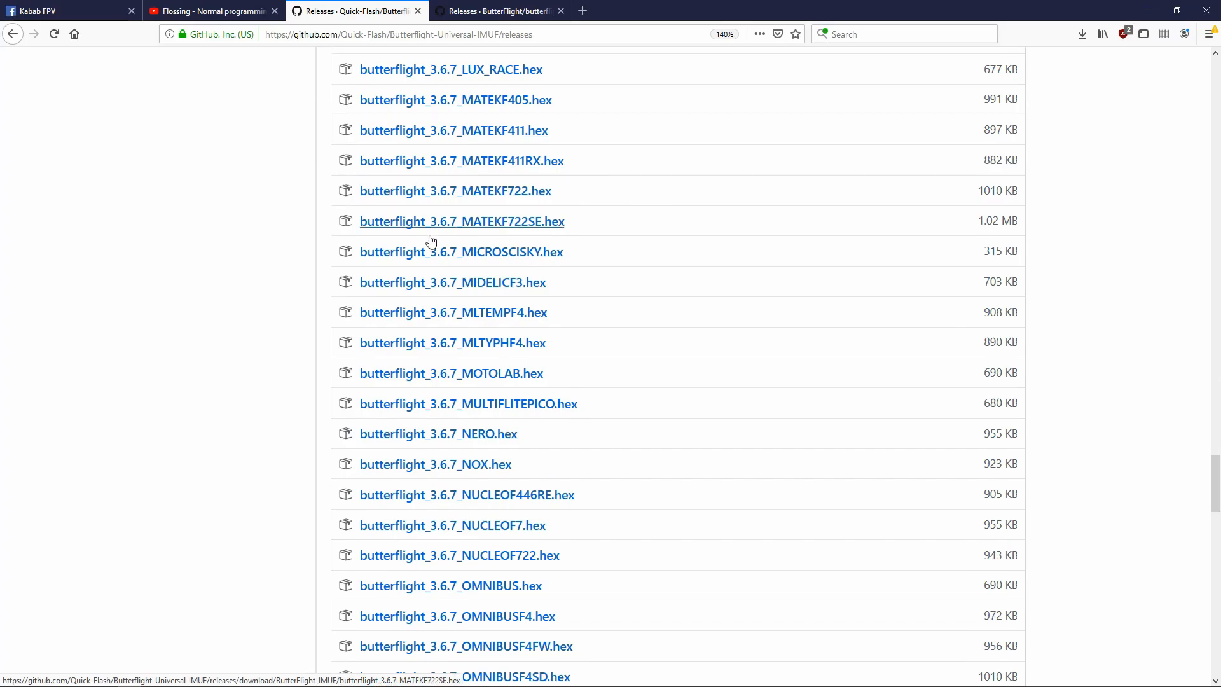
scroll(444, 255, up, 3)
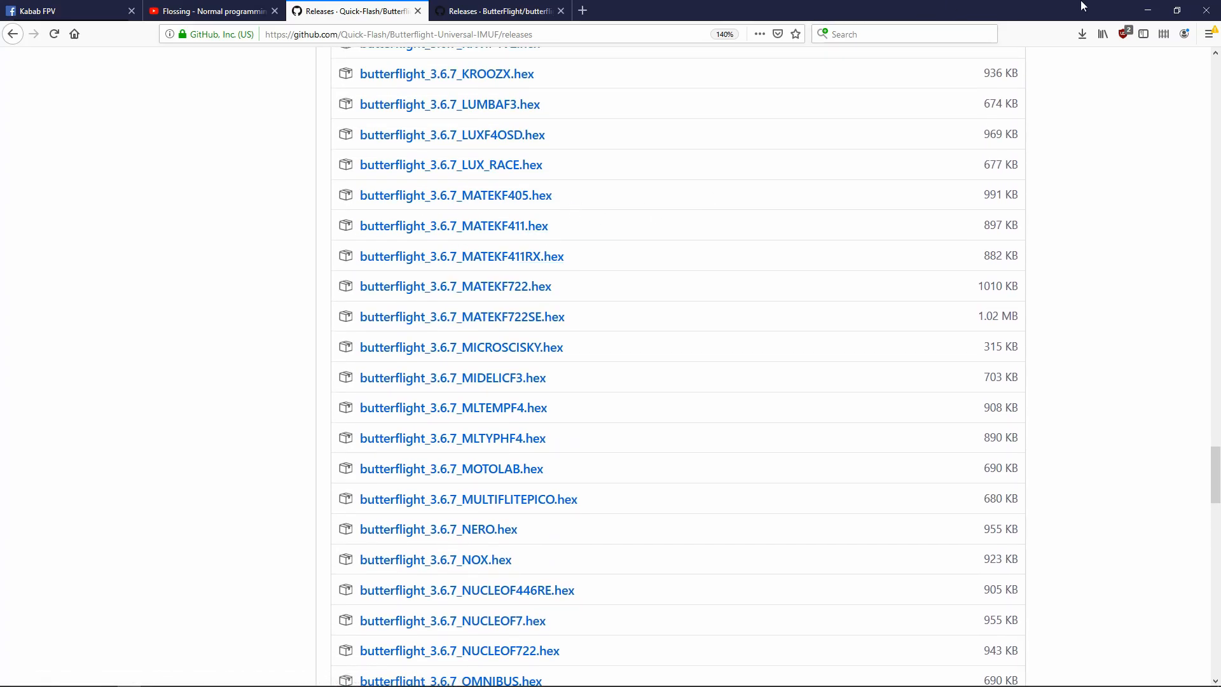
Switch back to Butterflight Configurator and reboot the board into bootloader mode with the CLI command "bl"
click(1148, 14)
mouse_move(324, 669)
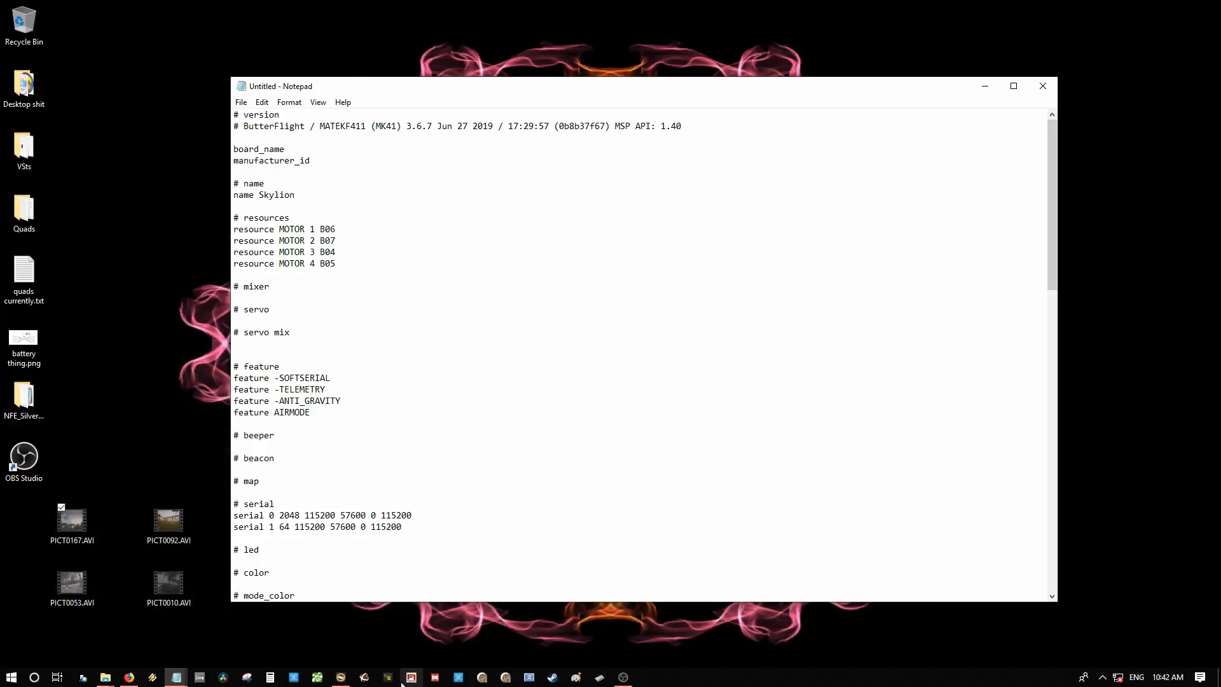
click(341, 677)
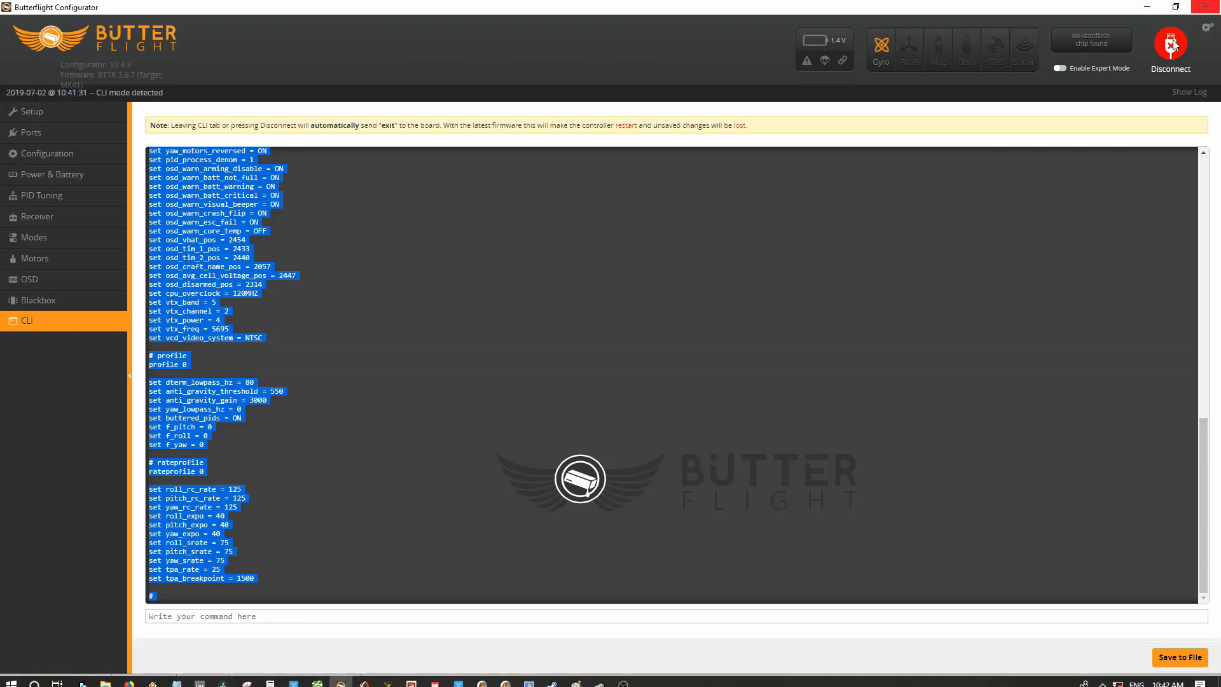
click(313, 617)
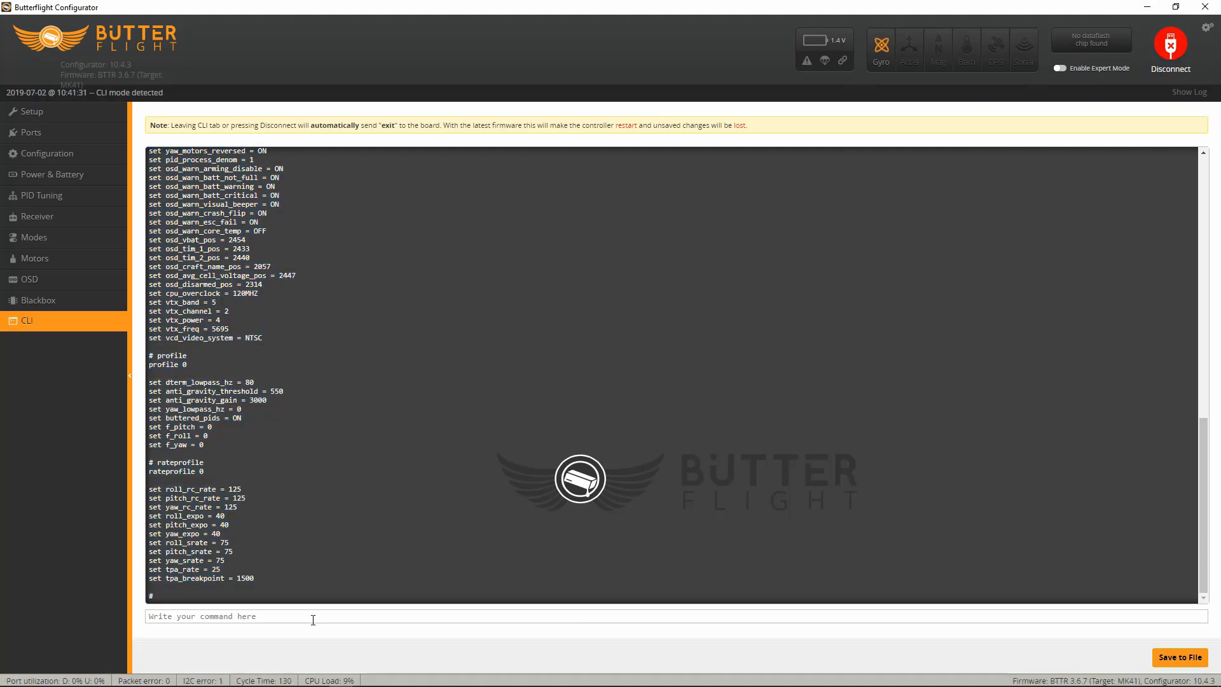
text(bl)
key(Return)
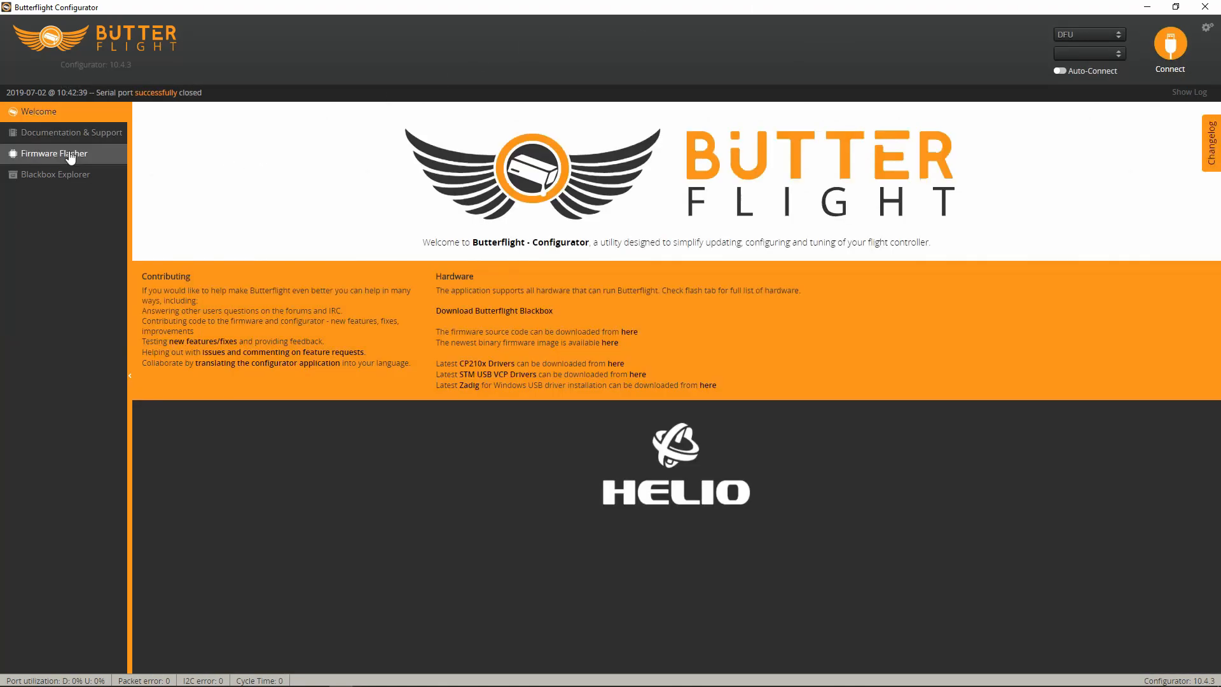
Load the local firmware file butterflight_3.6.7_MATEKF411.hex from Downloads and flash it to the board
click(72, 154)
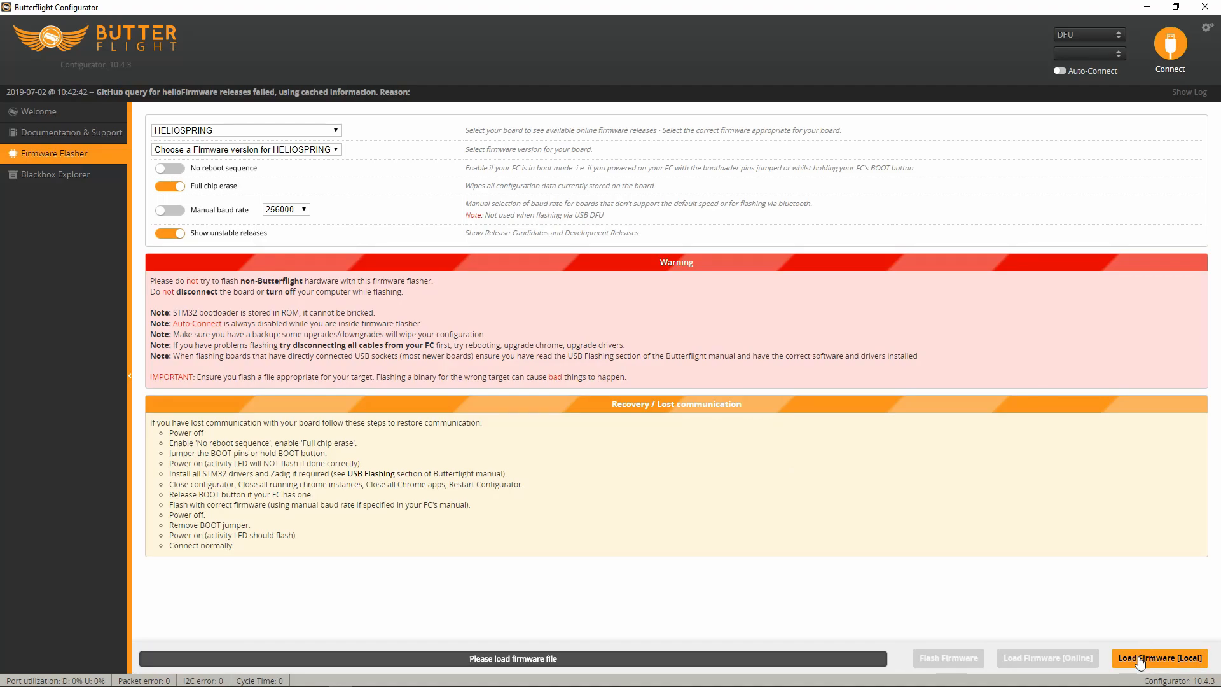
click(1141, 659)
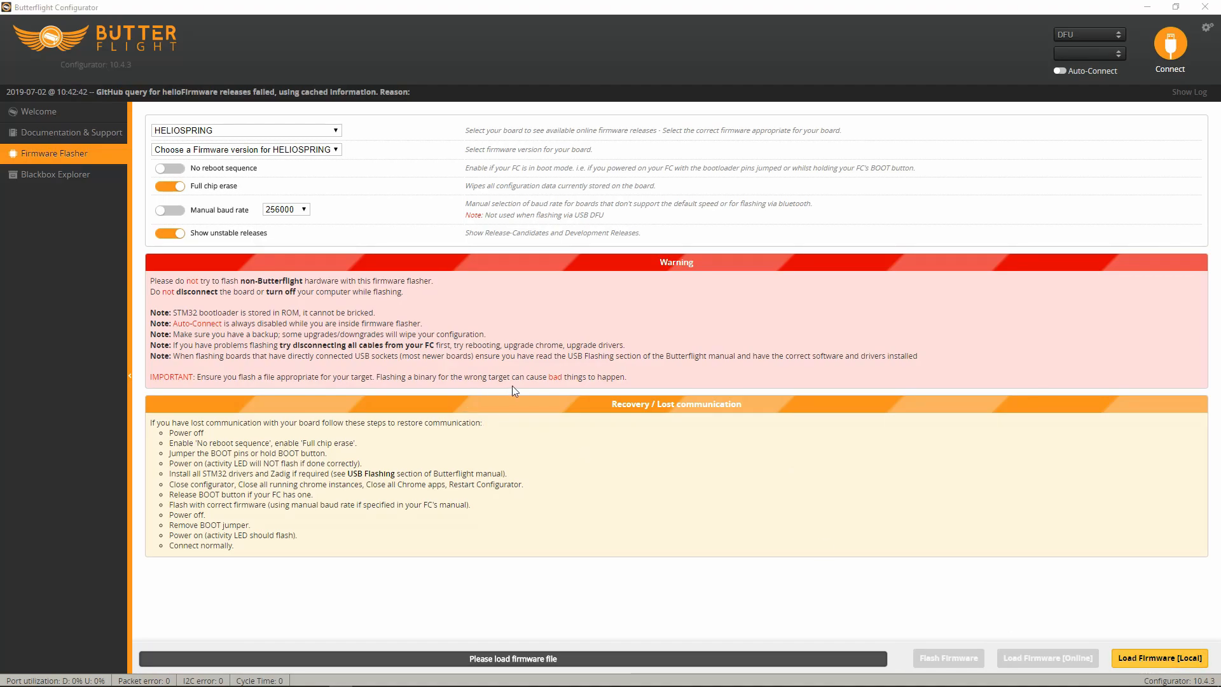
scroll(366, 271, down, 15)
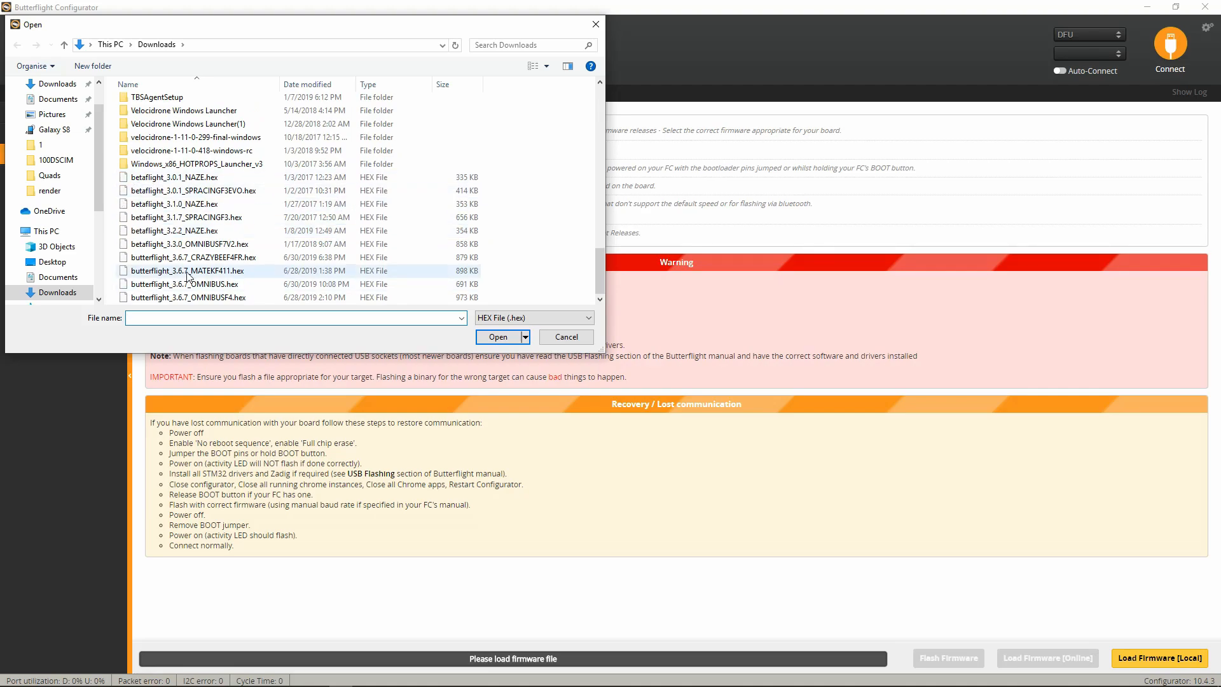
click(226, 272)
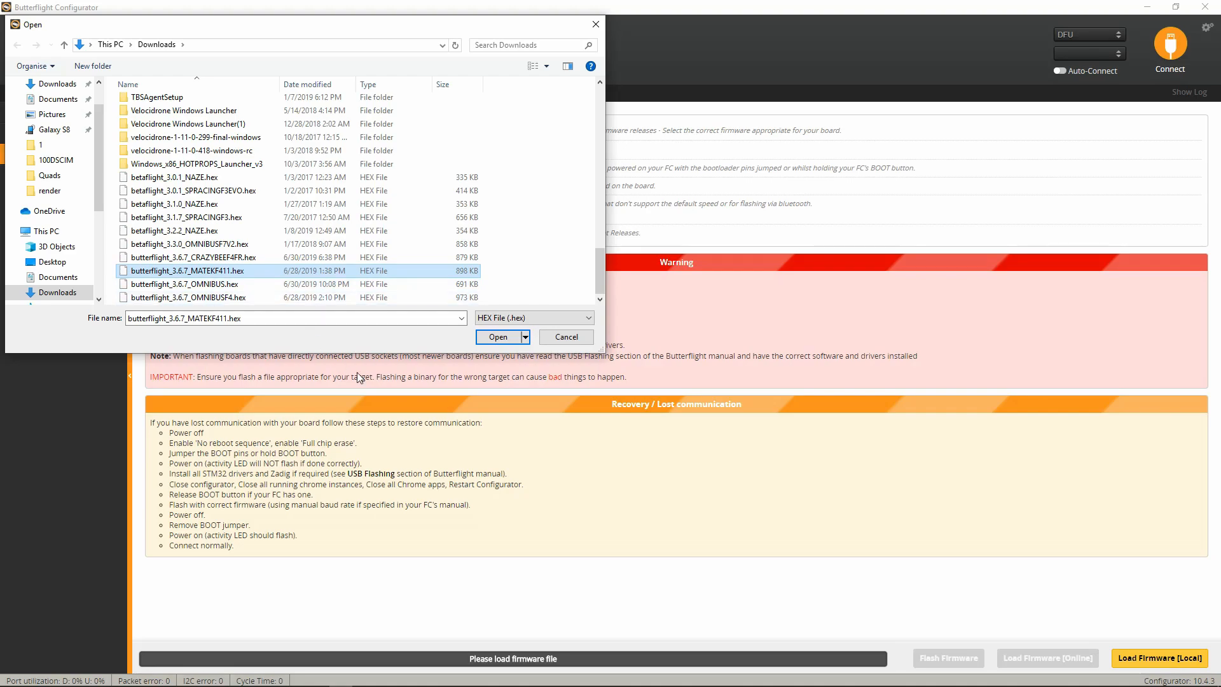
click(503, 339)
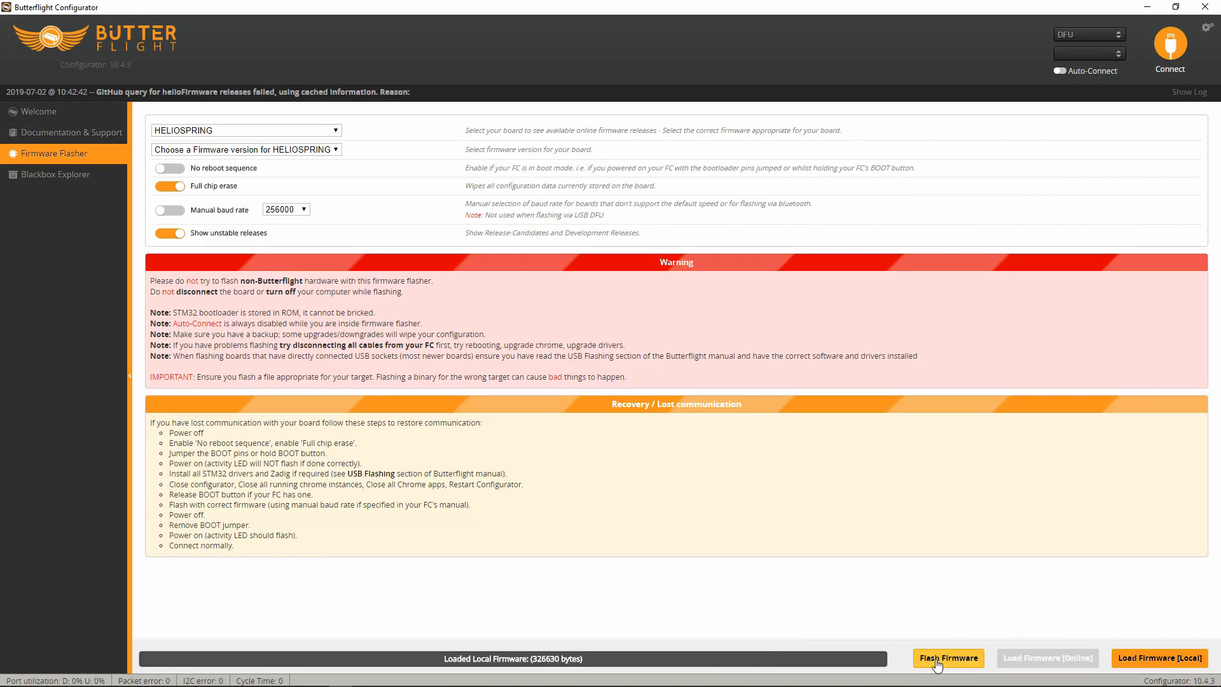
click(929, 659)
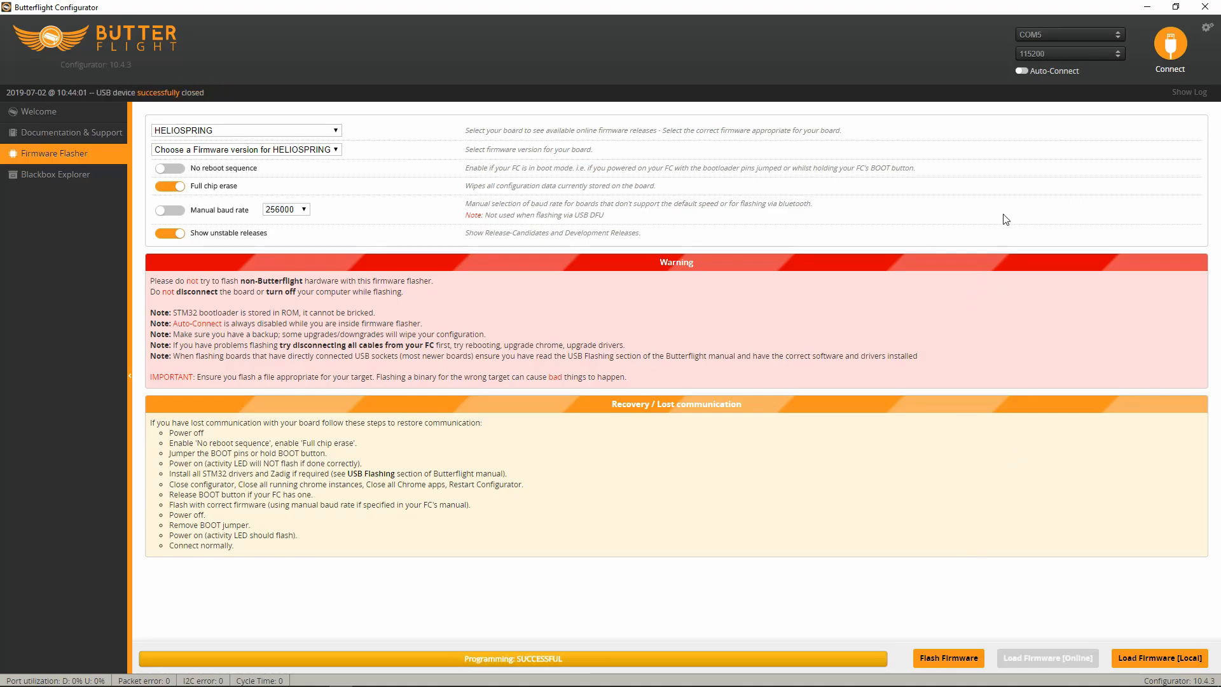
Connect to the newly flashed board and open its CLI
click(1177, 46)
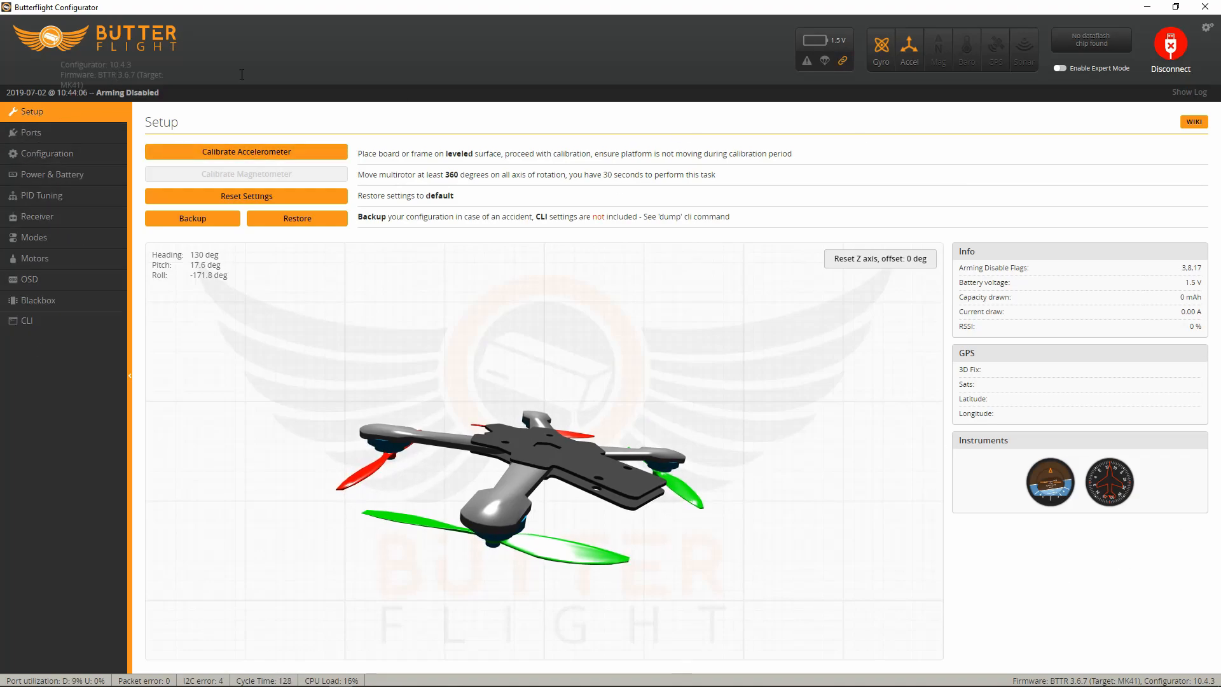
click(37, 316)
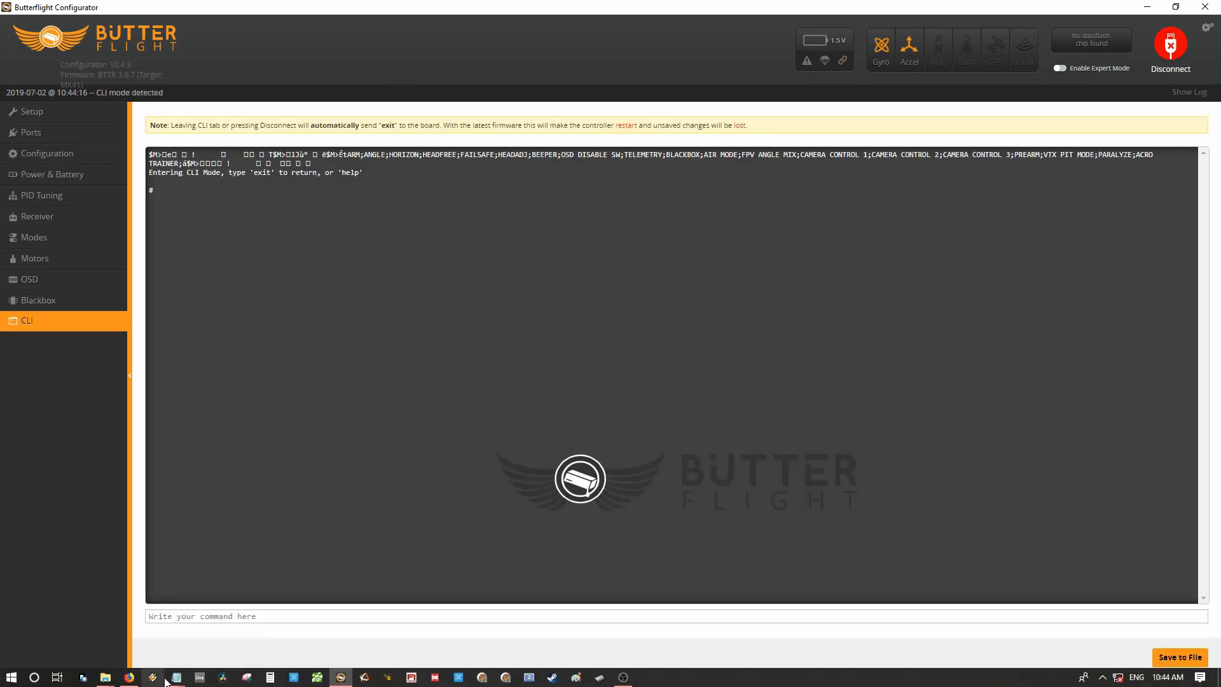
Copy the recommended CLI commands, from dterm_lowpass_hz through tpa_breakpoint, from the Butterflight-Universal-IMUF release notes in the browser
click(129, 677)
scroll(362, 312, up, 20)
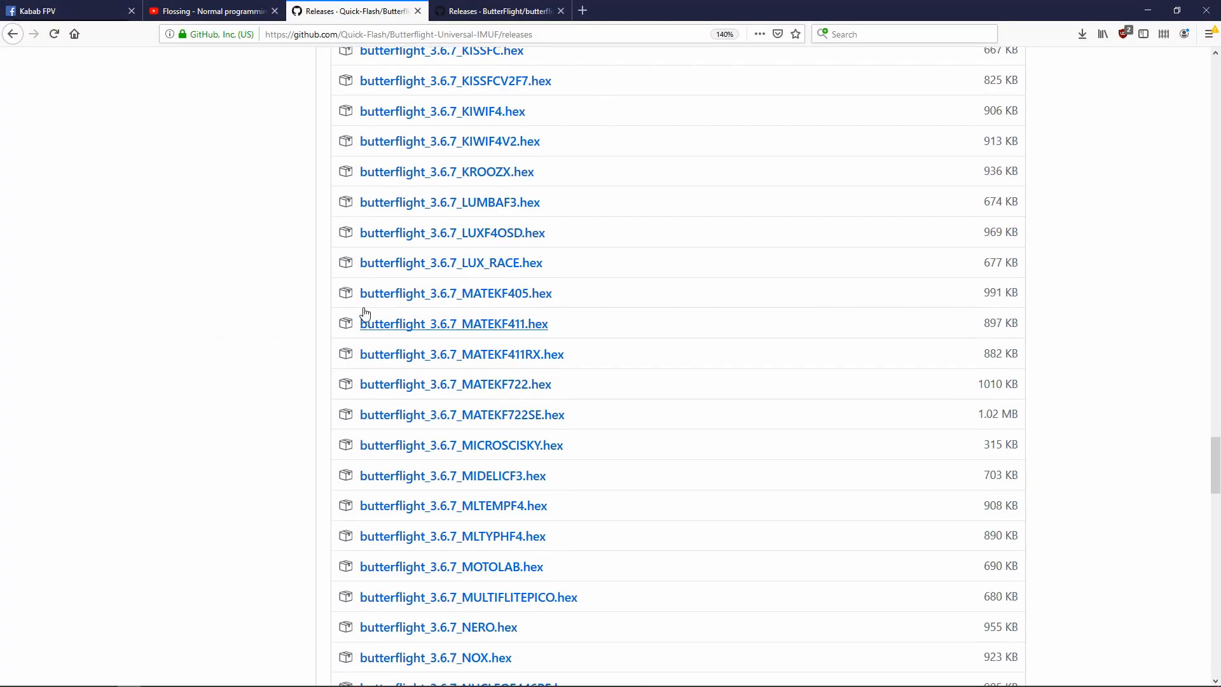
scroll(363, 301, up, 15)
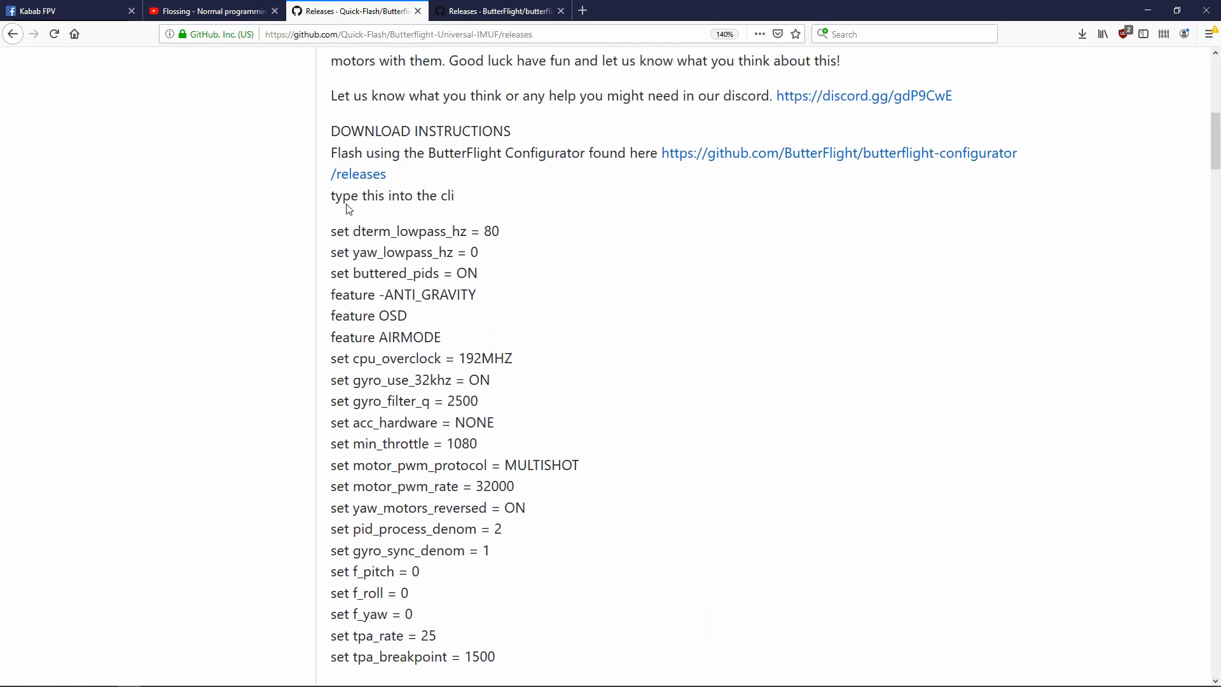
scroll(333, 242, down, 3)
drag(500, 562, 334, 141)
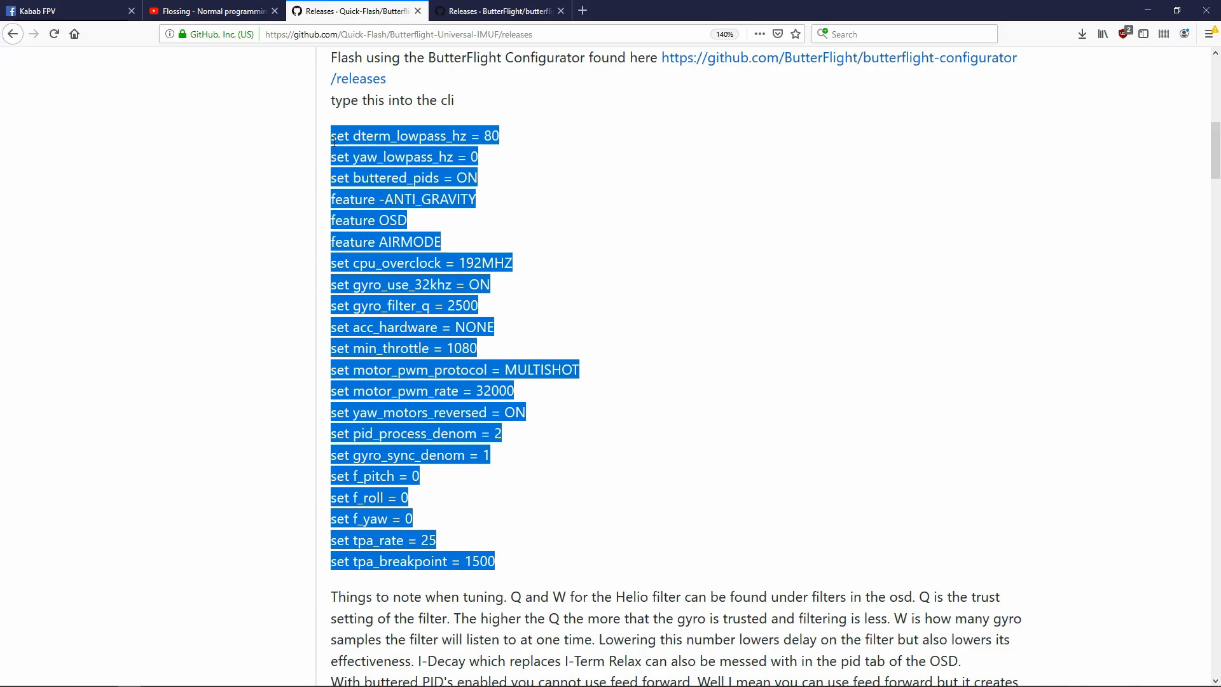
right_click(334, 141)
click(388, 153)
Run the copied commands in the configurator's CLI and set cpu_overclock to 120mhz
click(1148, 10)
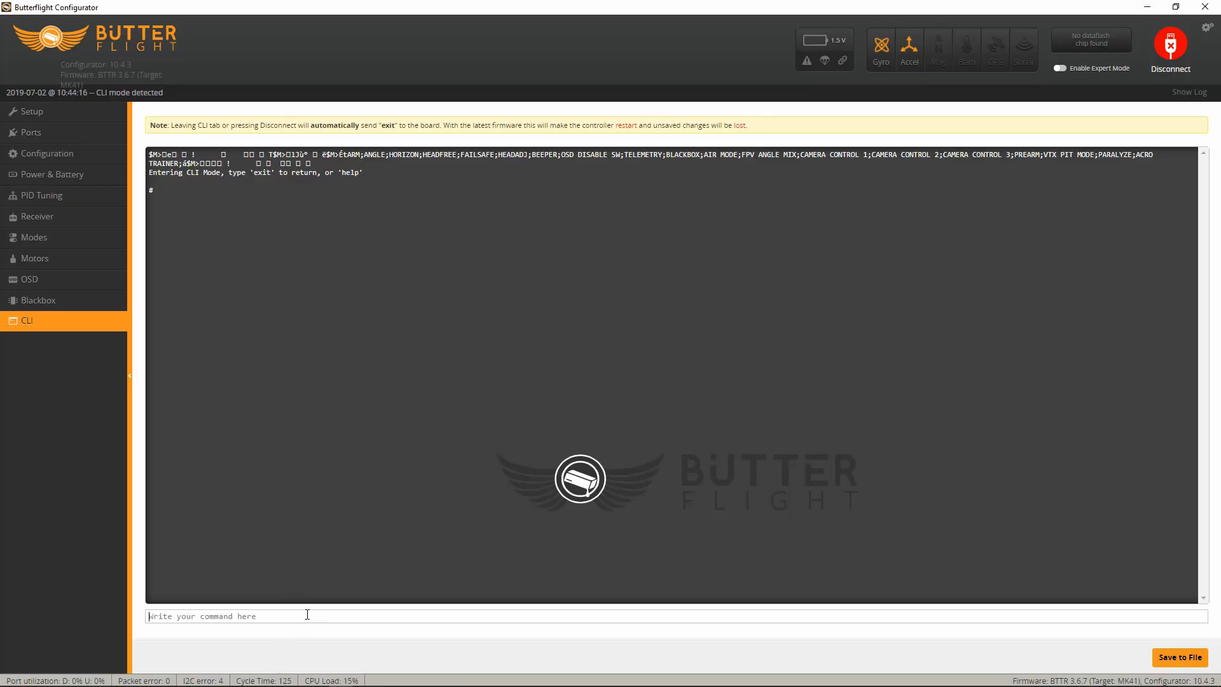
key(ctrl+v)
key(Return)
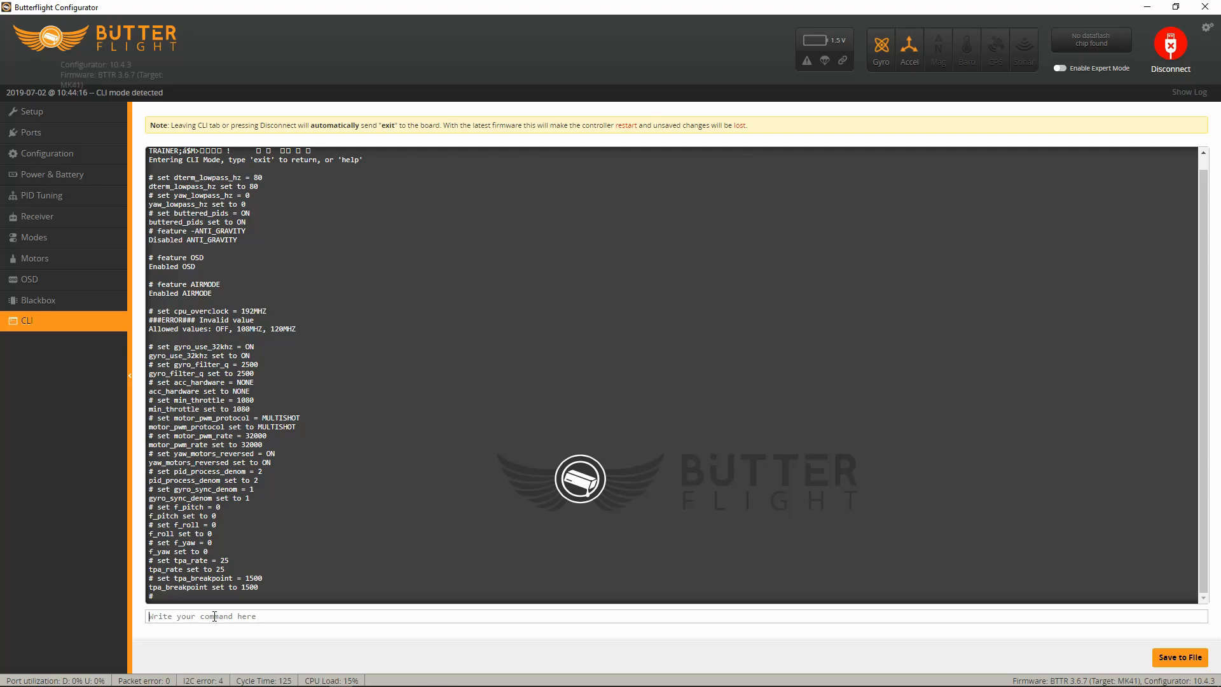
text(set cpu_overclock = 120mhz)
key(Return)
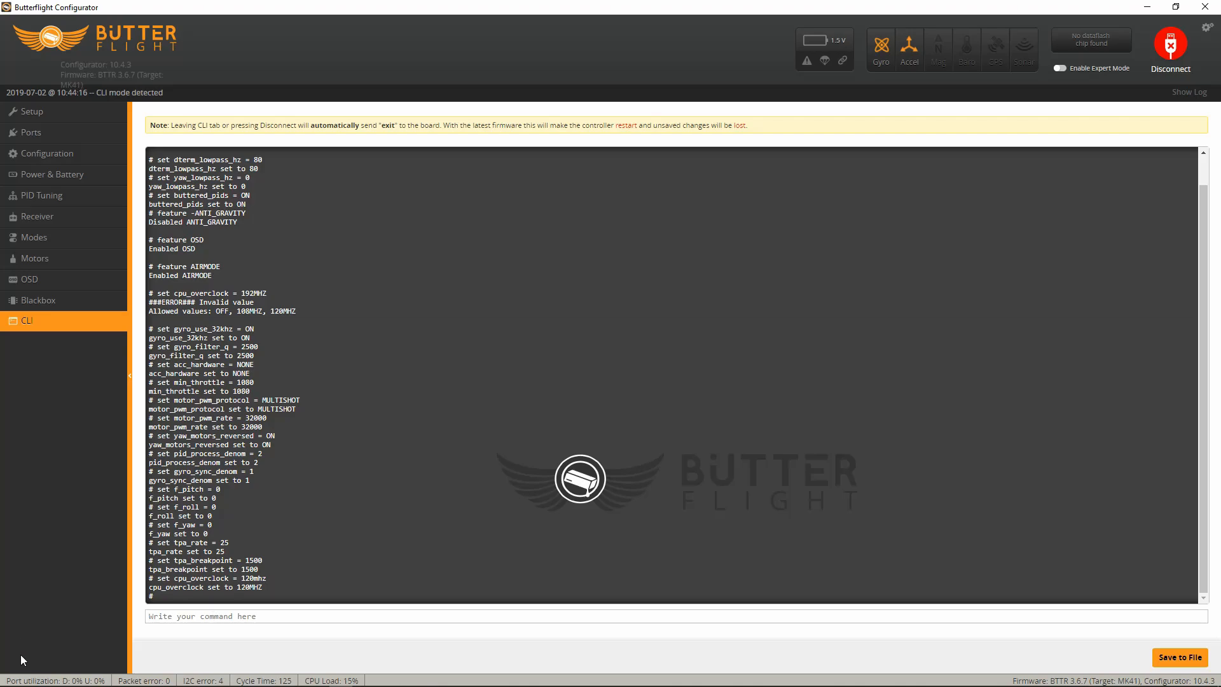
mouse_move(106, 681)
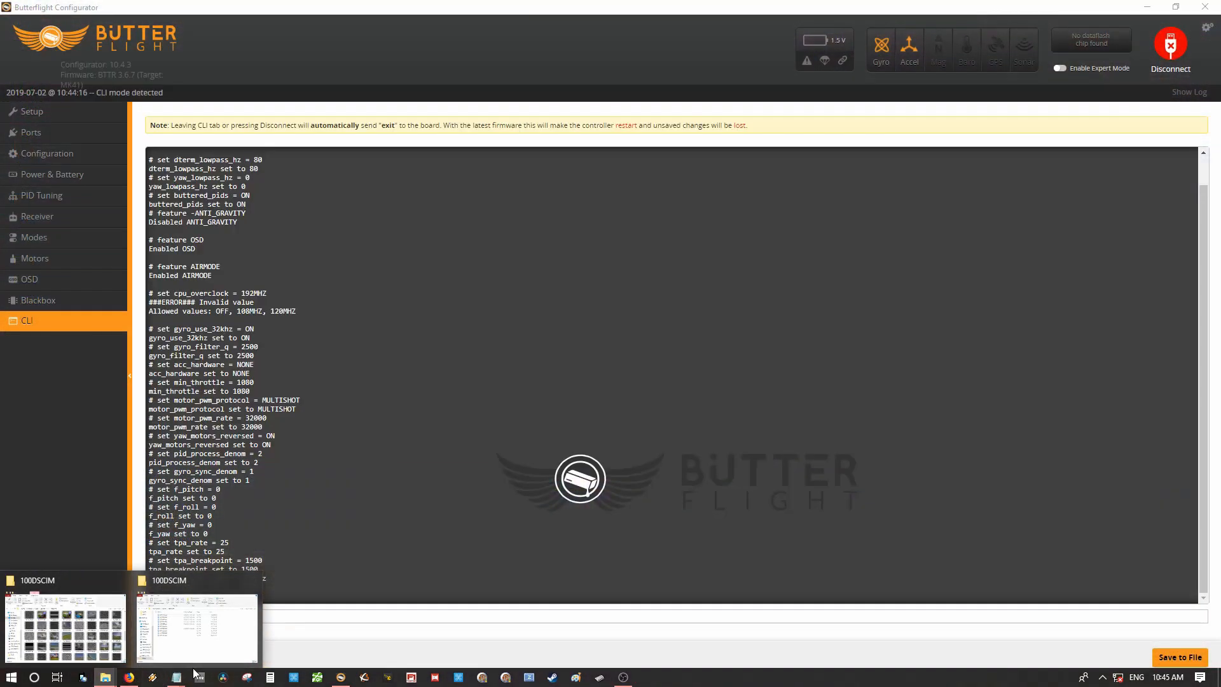
mouse_move(176, 677)
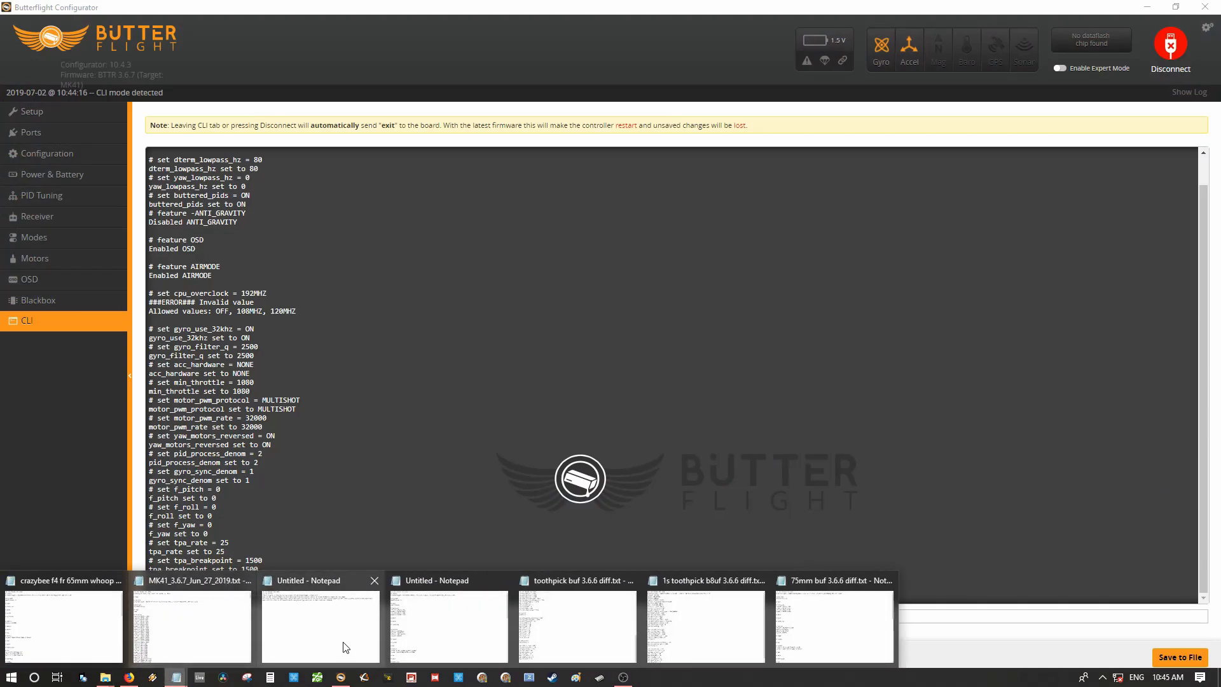
click(425, 615)
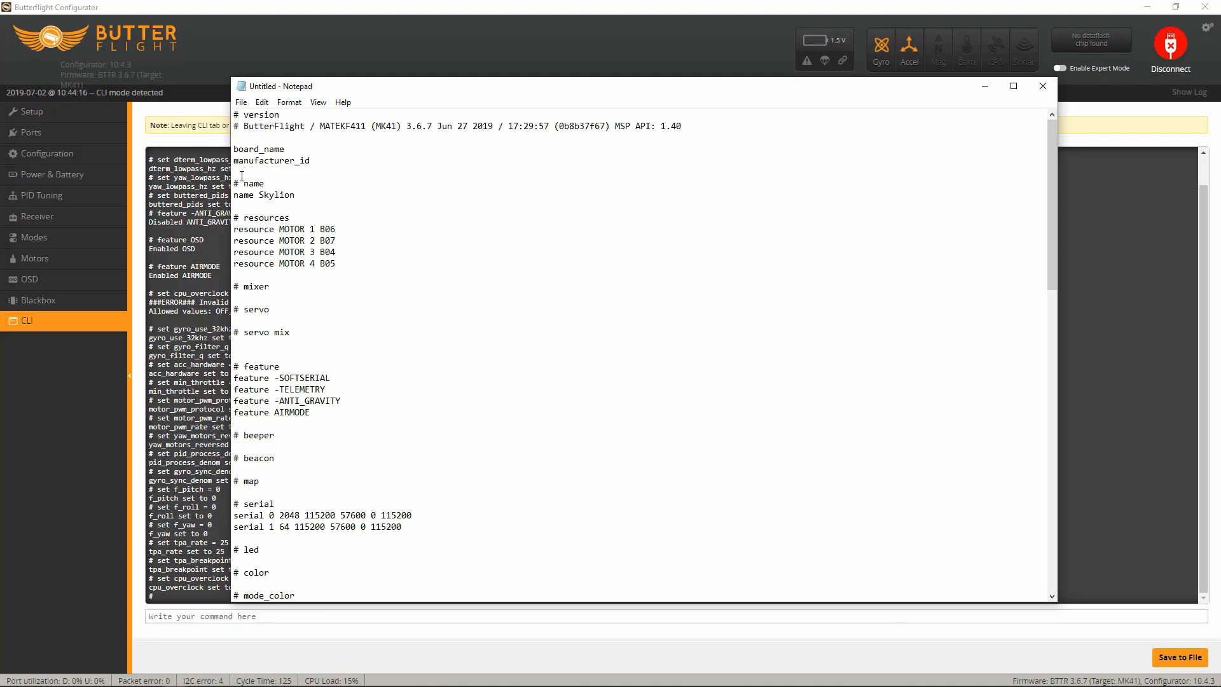
drag(238, 181, 761, 683)
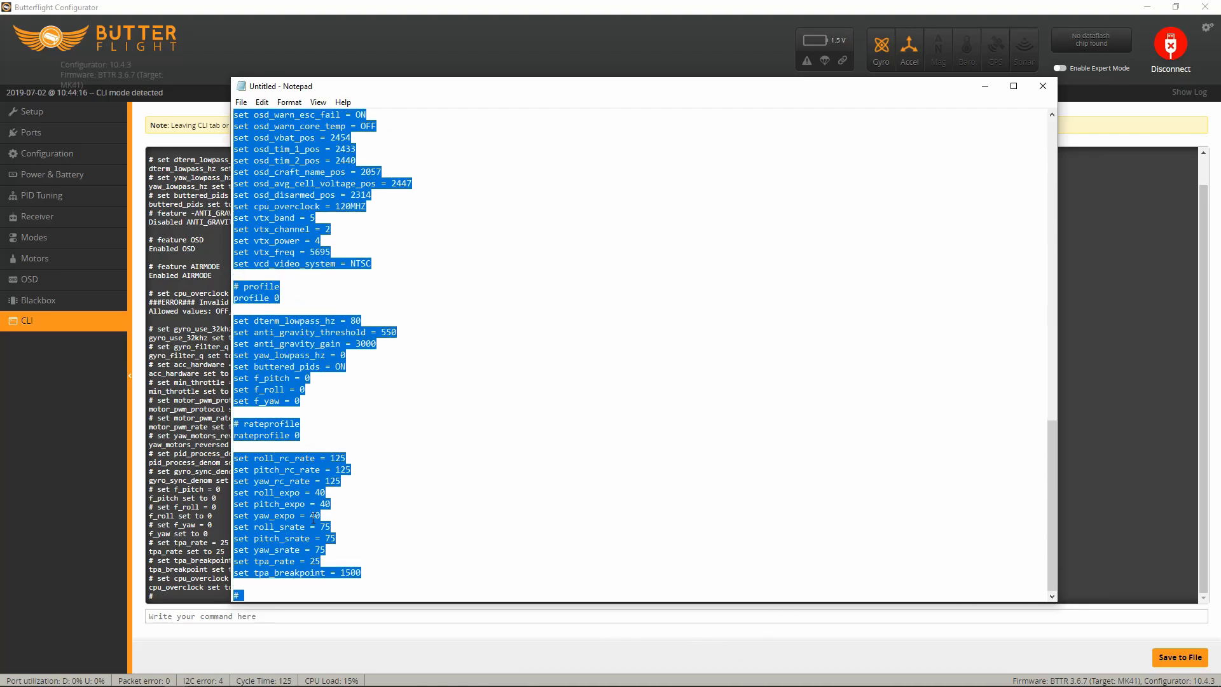
click(290, 620)
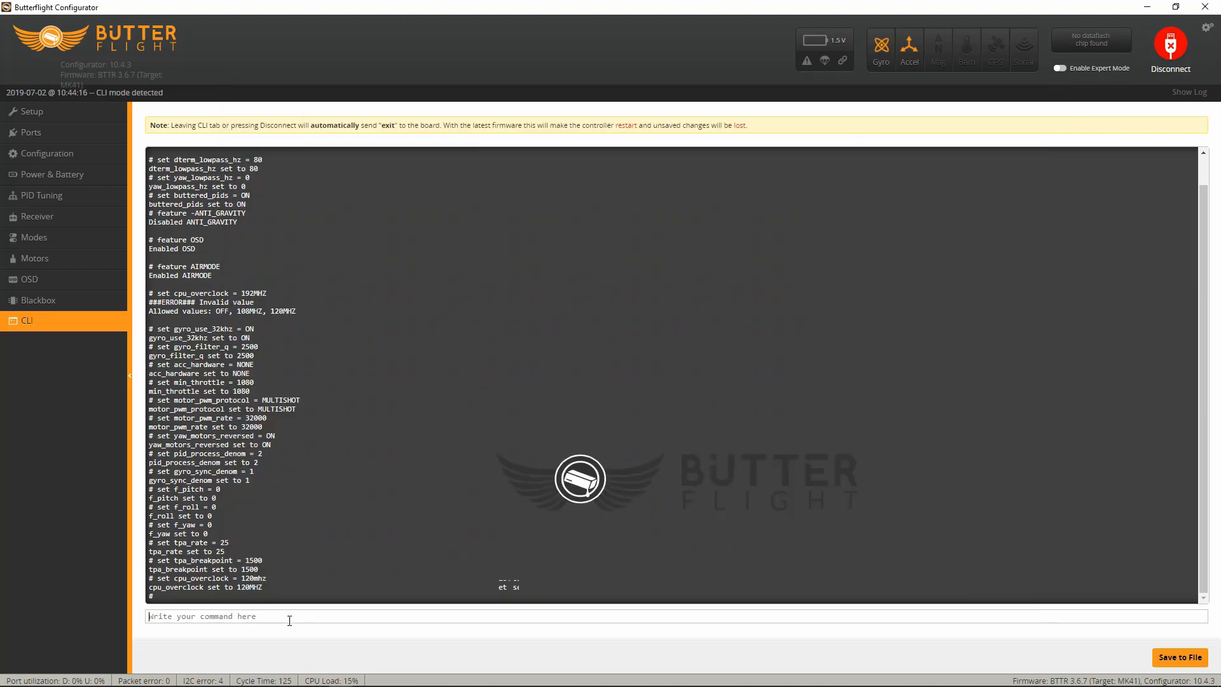
Switch to the untitled Notepad window holding the board's backed-up diff and review its sections from resources through rateprofile
mouse_move(274, 685)
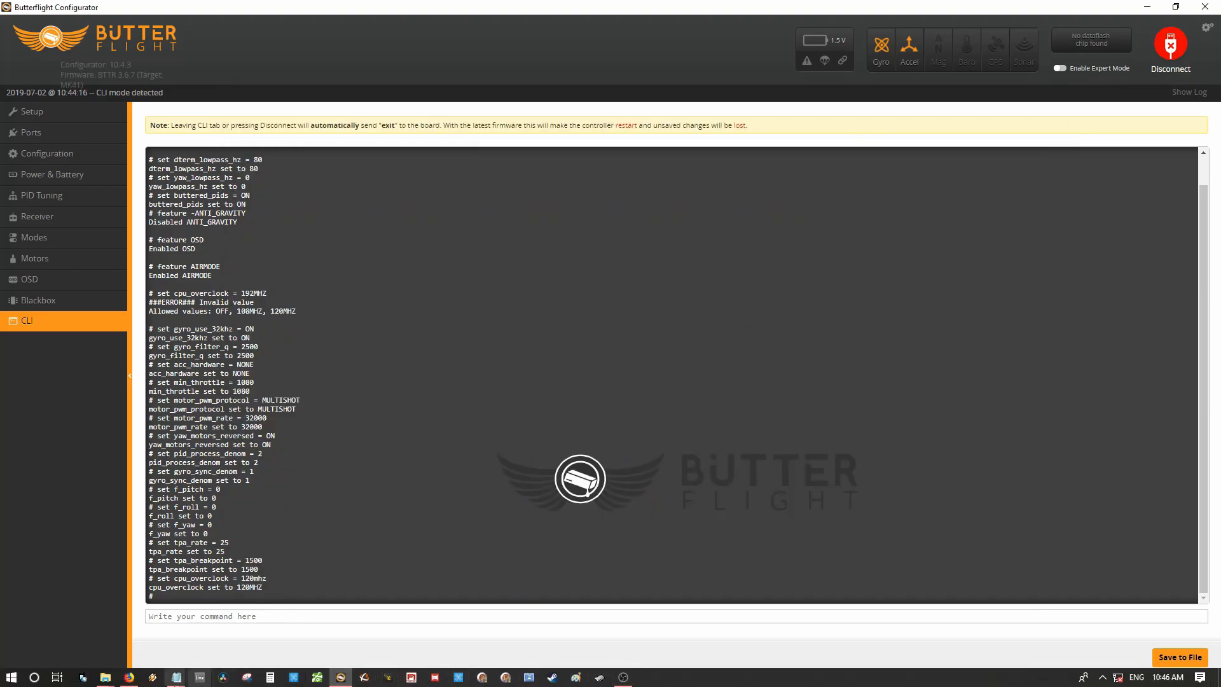
mouse_move(180, 684)
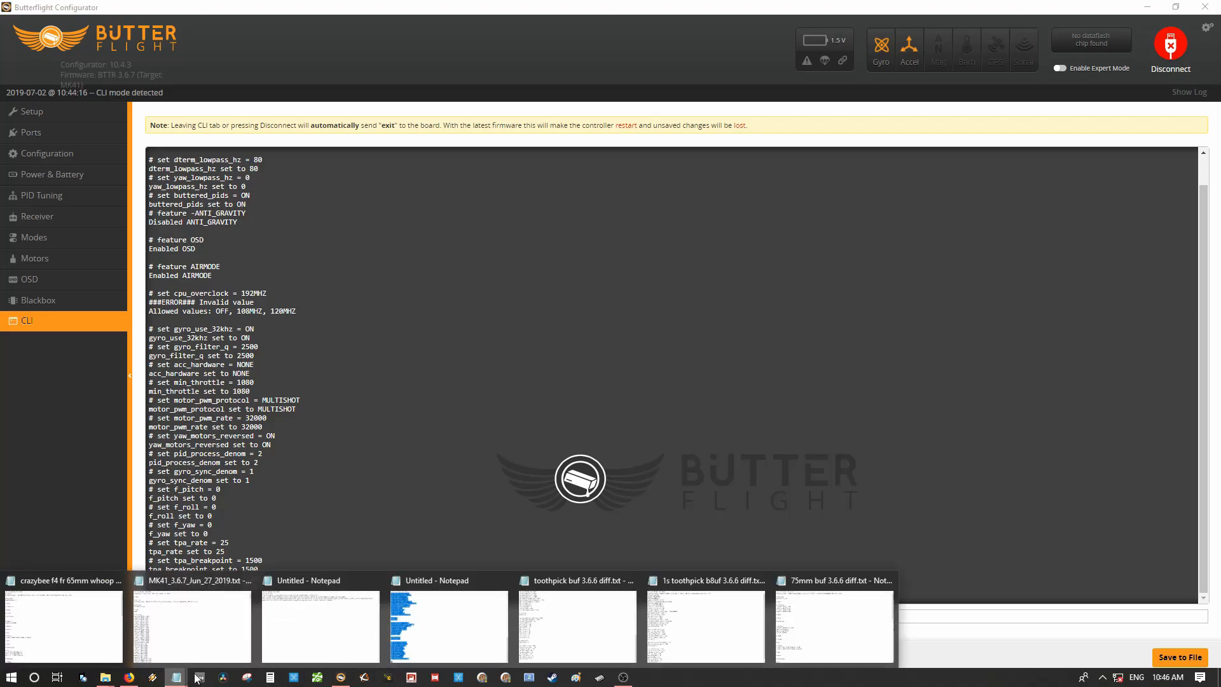
click(469, 655)
key(ctrl+Home)
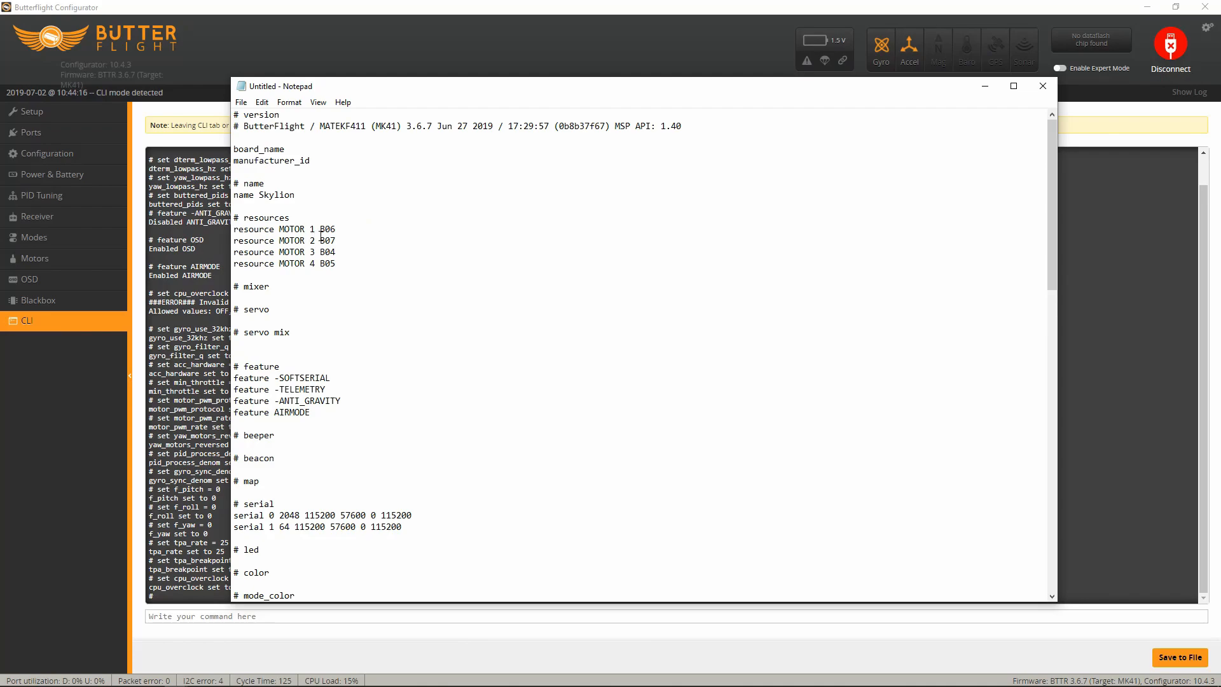
scroll(349, 260, down, 6)
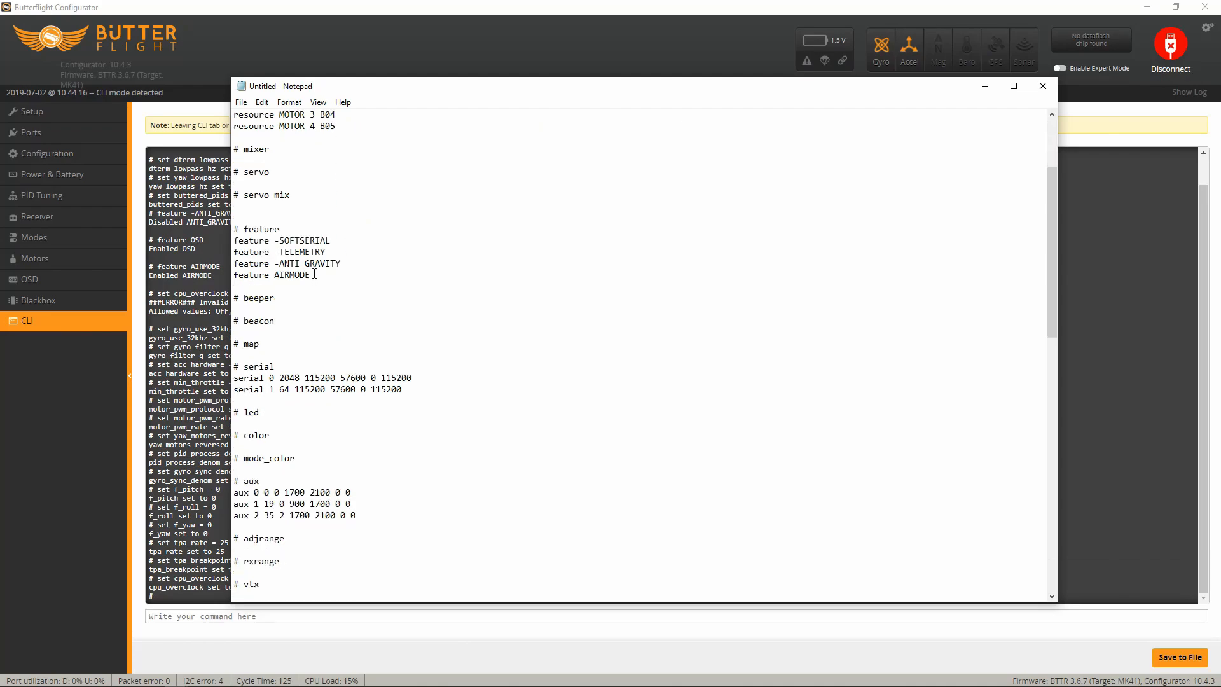
scroll(313, 272, down, 2)
scroll(266, 339, down, 6)
scroll(315, 313, down, 10)
scroll(314, 312, up, 10)
scroll(314, 308, down, 1)
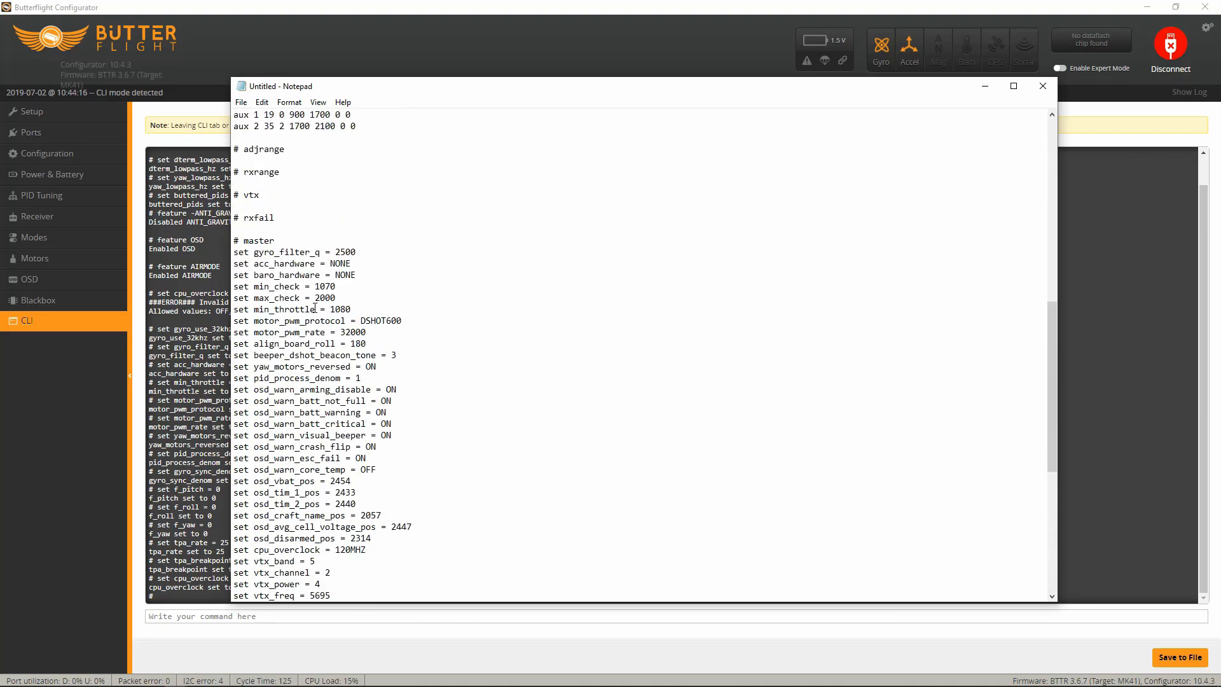
scroll(315, 308, down, 10)
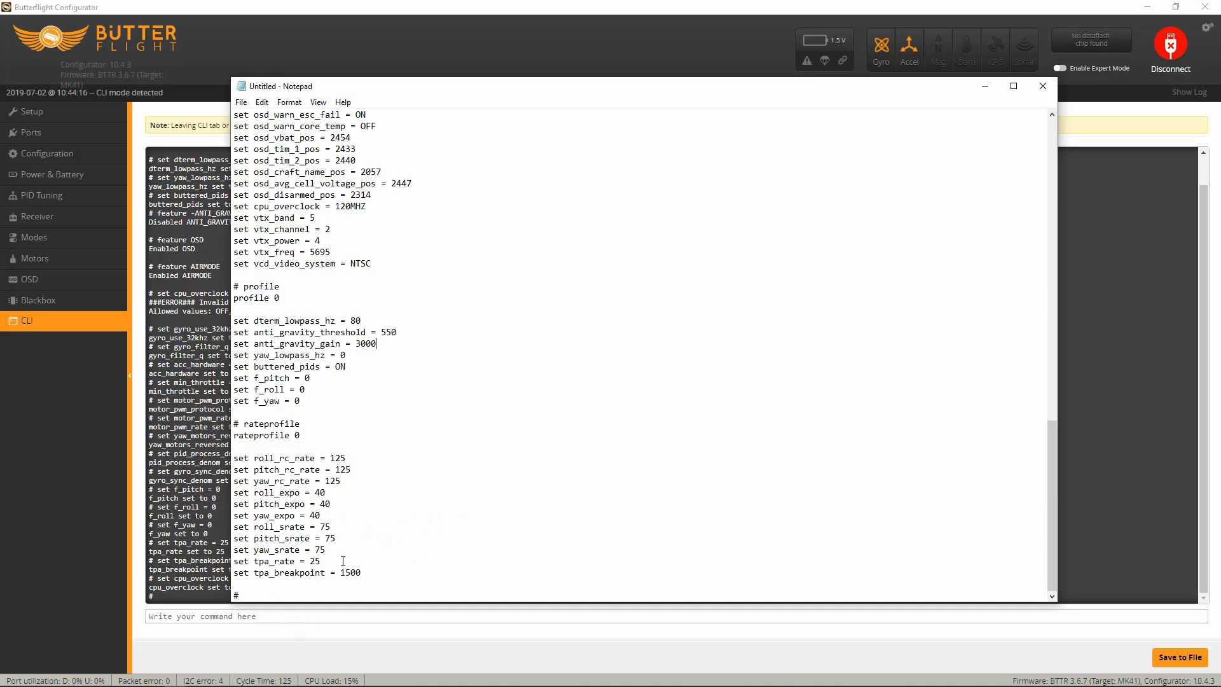
scroll(343, 560, up, 20)
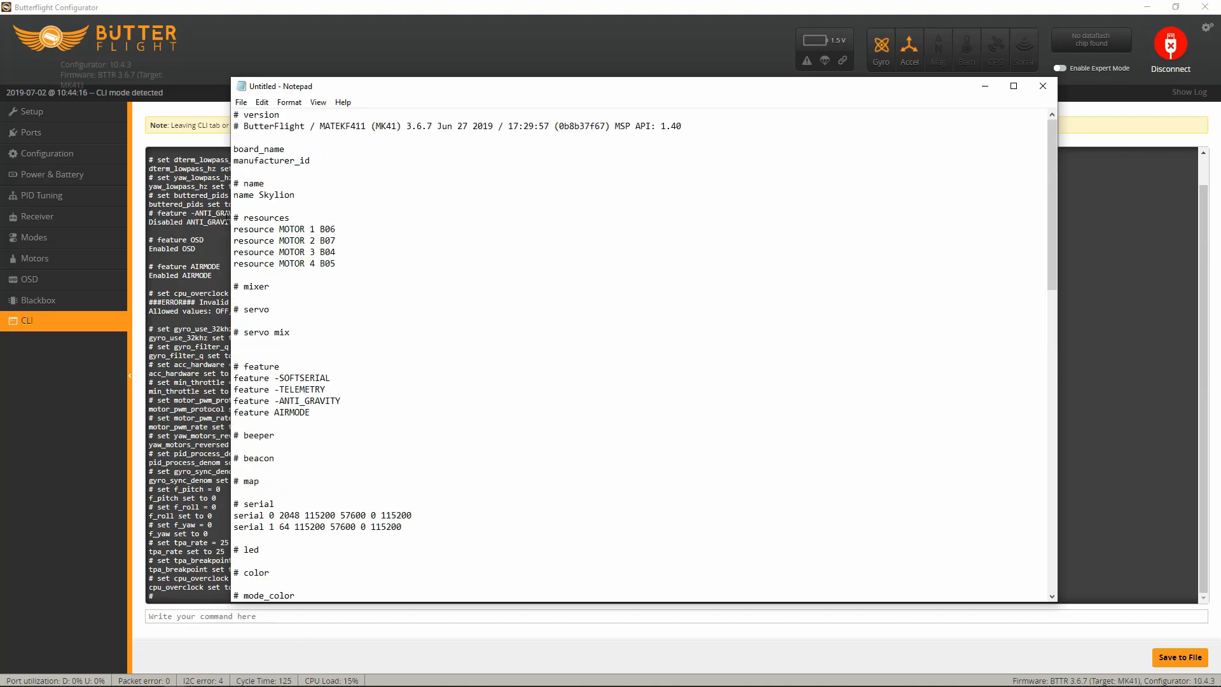
Copy the backup's lines from # resources through the last aux line in Notepad
drag(234, 216, 474, 471)
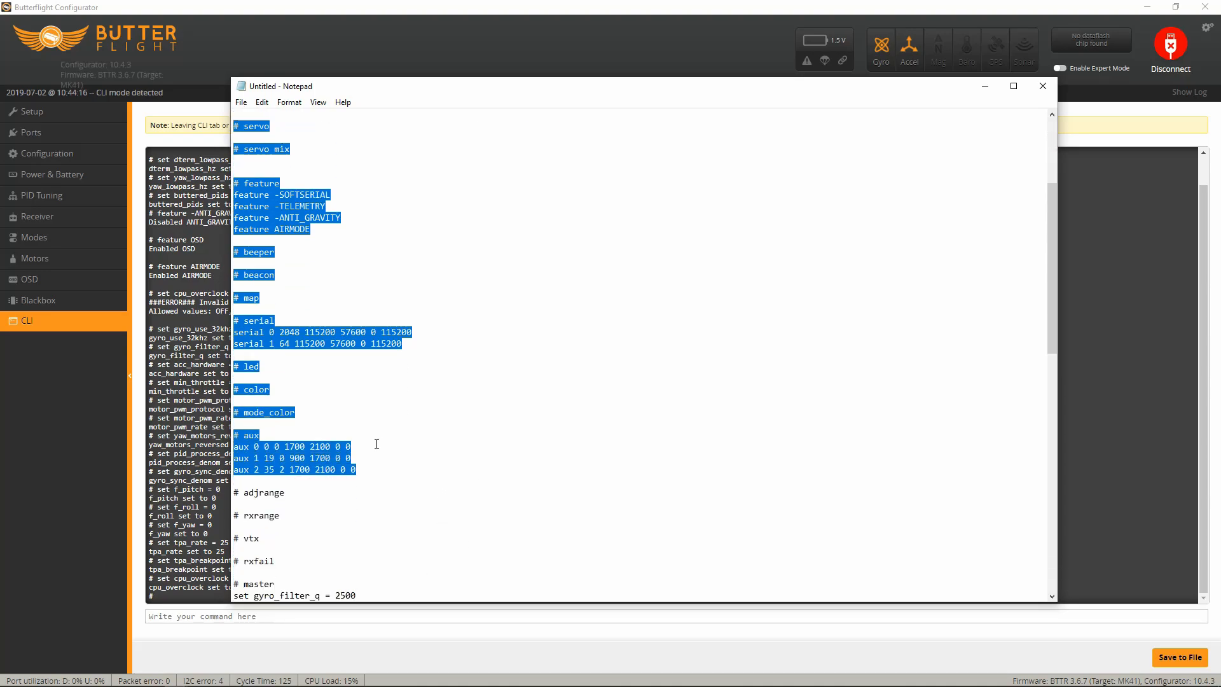
right_click(324, 458)
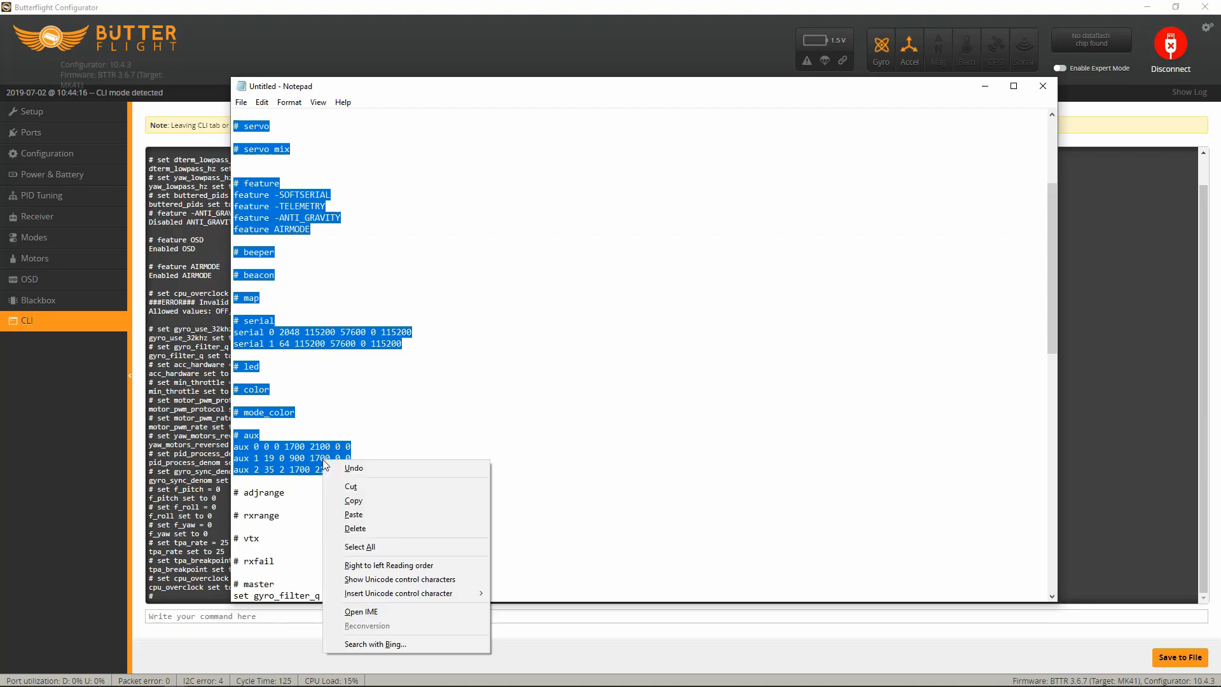
click(369, 502)
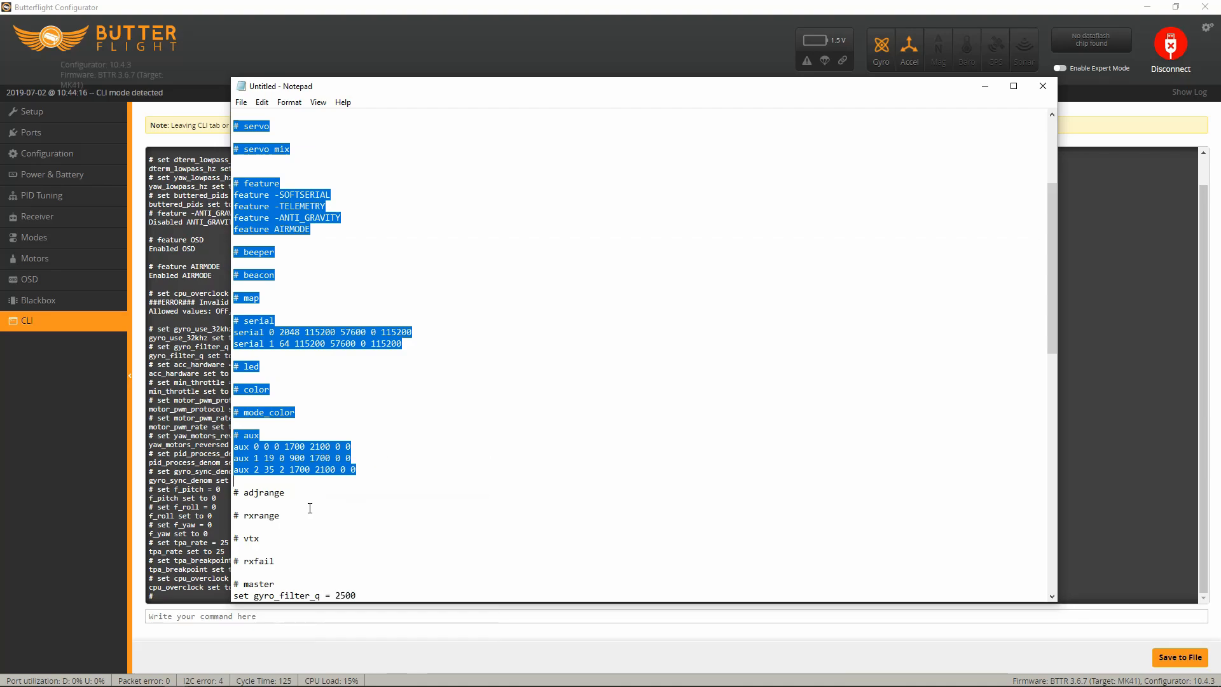
scroll(331, 482, down, 20)
Run the copied resource, feature, serial and aux commands in the configurator's CLI and check the motor resource output
click(239, 616)
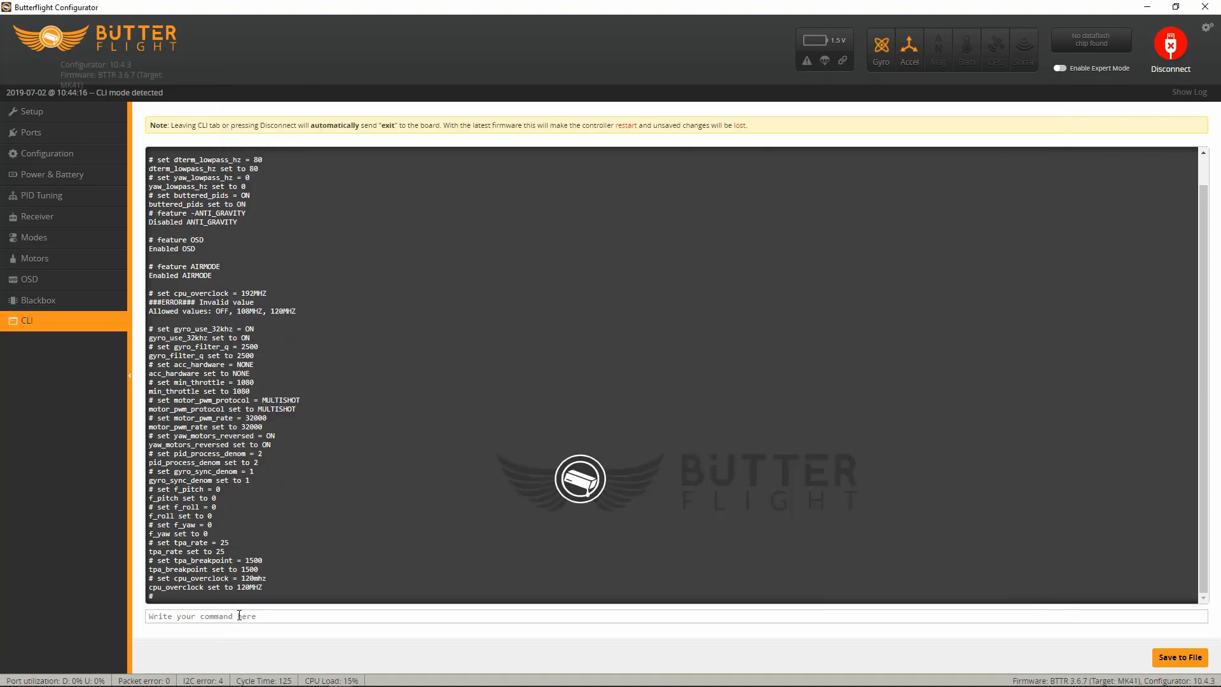
key(ctrl+v)
key(Return)
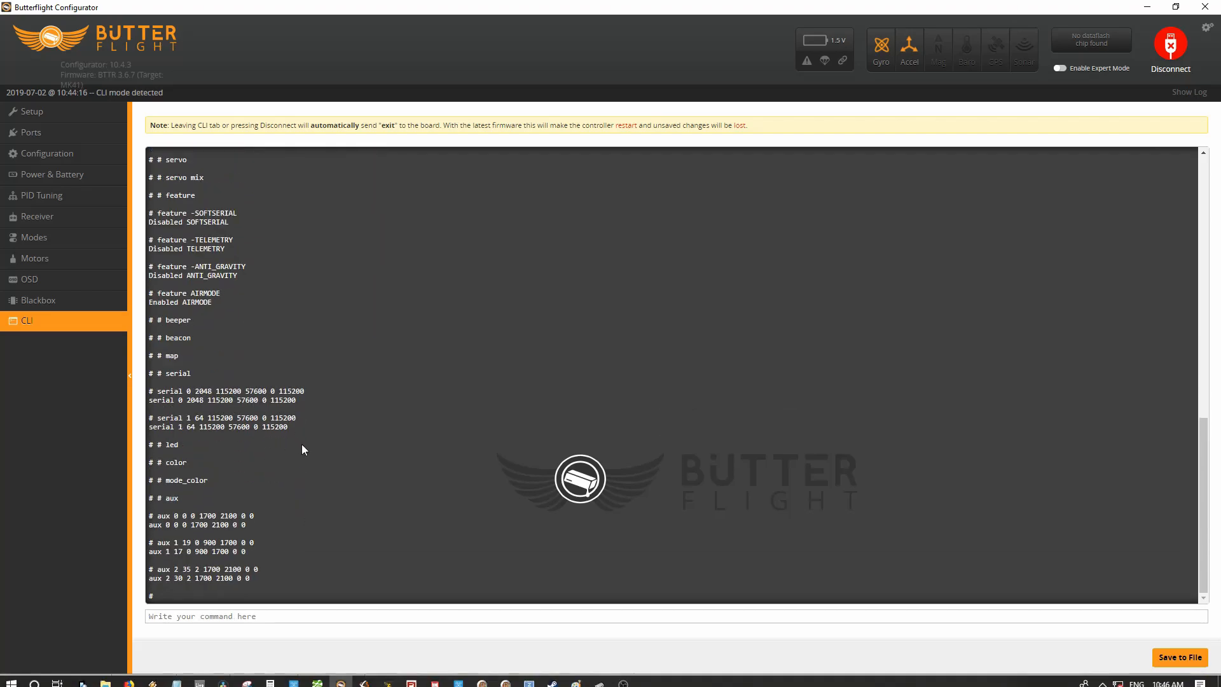
scroll(304, 445, up, 11)
scroll(304, 444, down, 5)
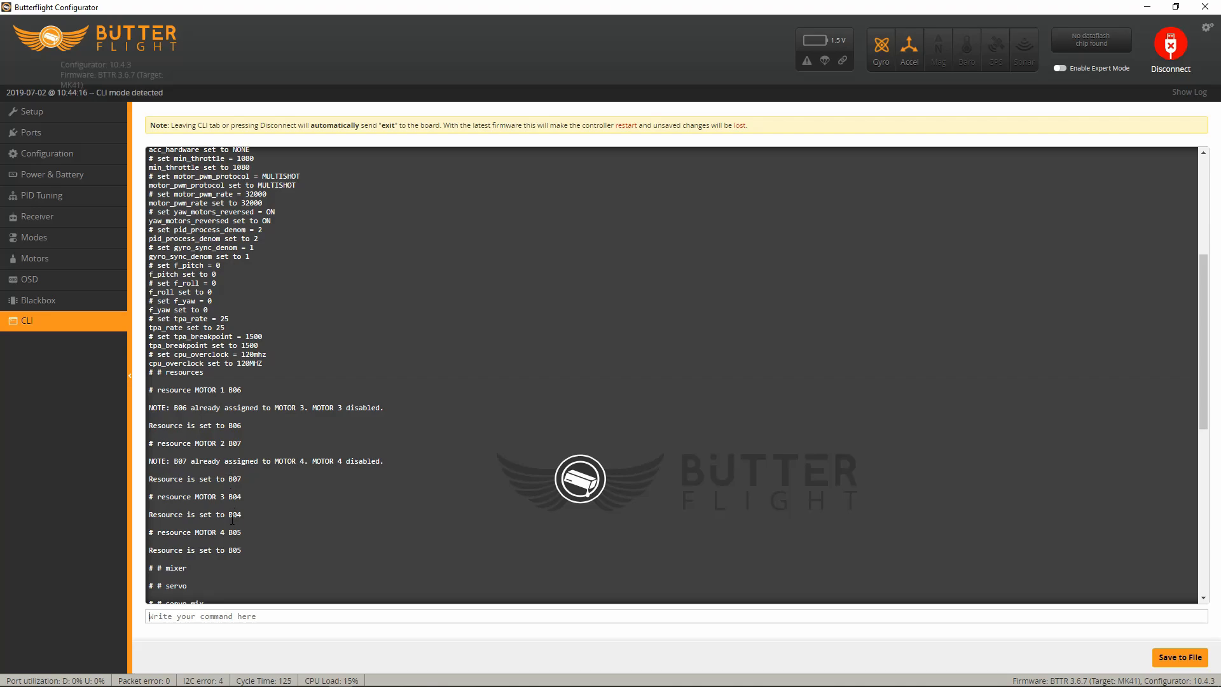
scroll(221, 523, down, 7)
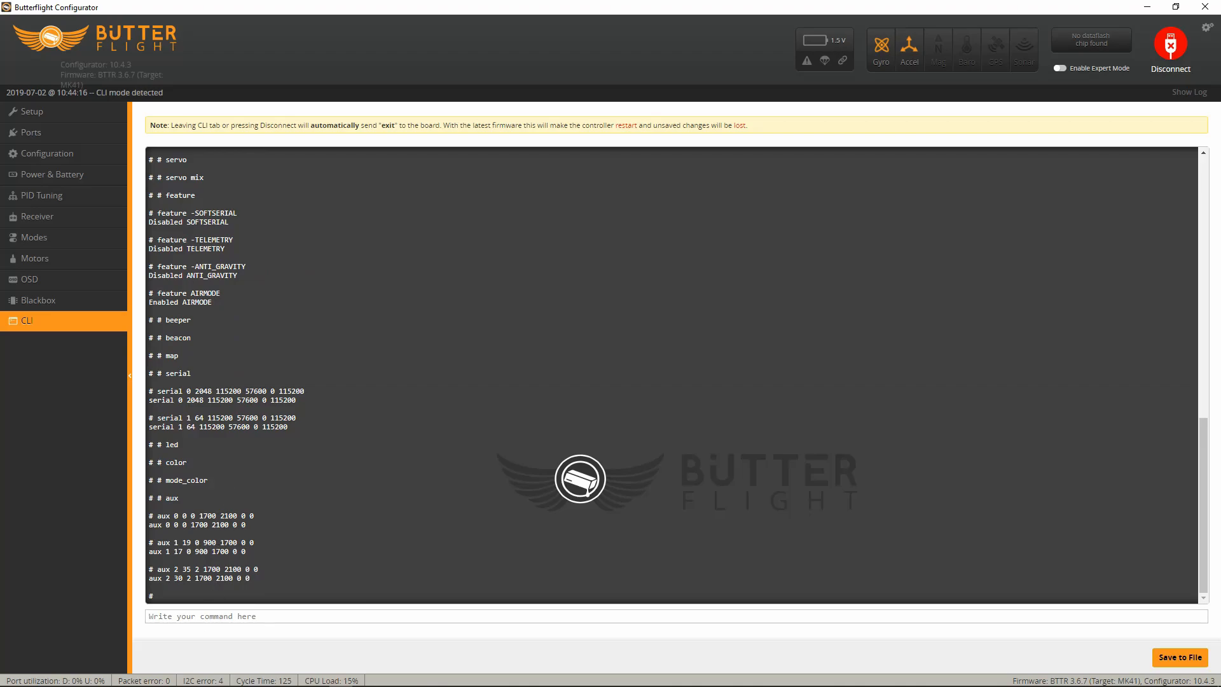
Copy the rateprofile section, through set tpa_breakpoint = 1500, from the untitled Notepad backup
mouse_move(176, 680)
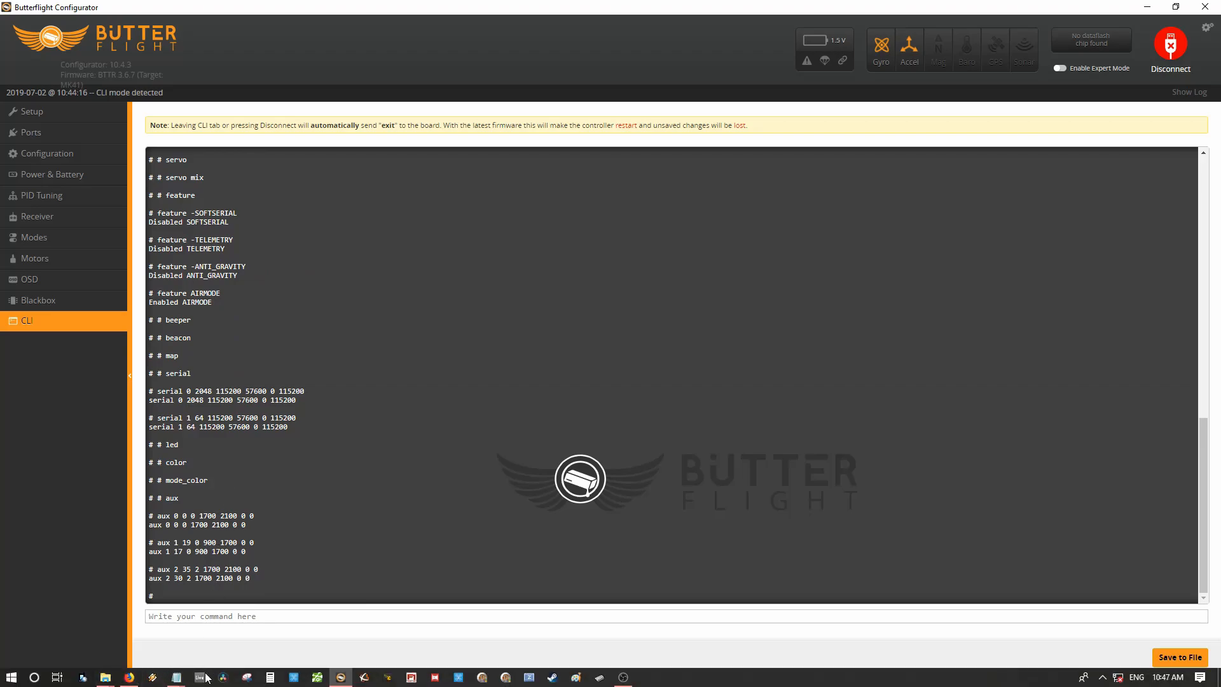
click(176, 677)
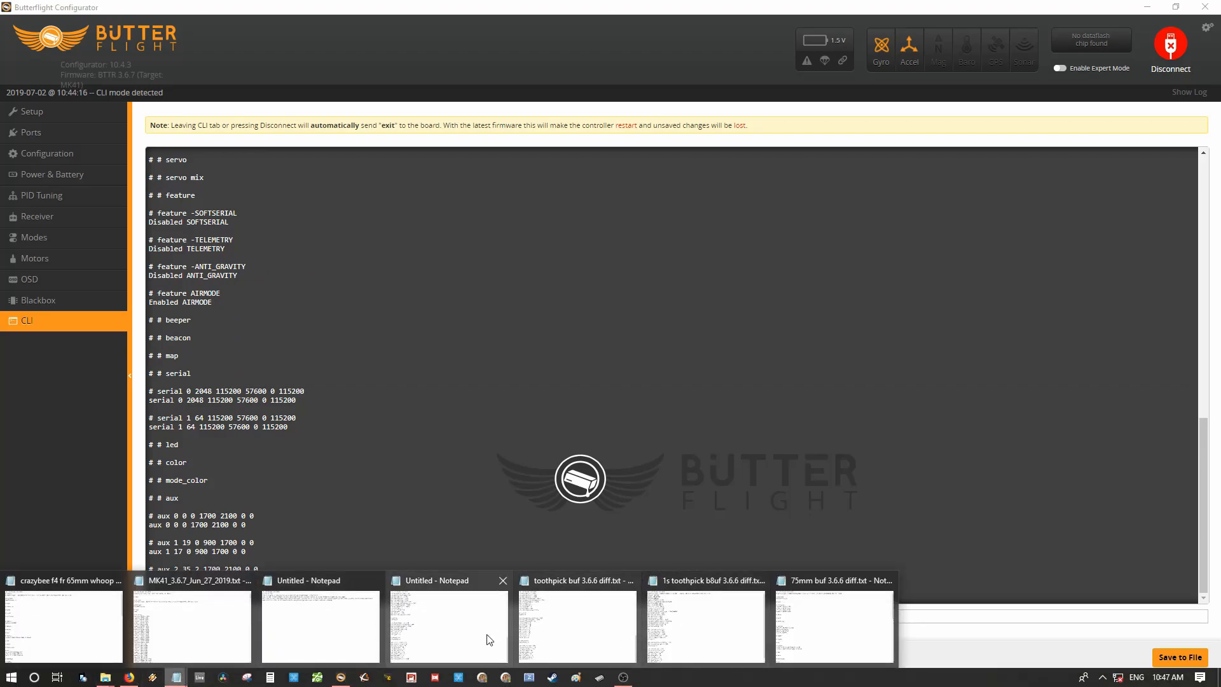
click(416, 628)
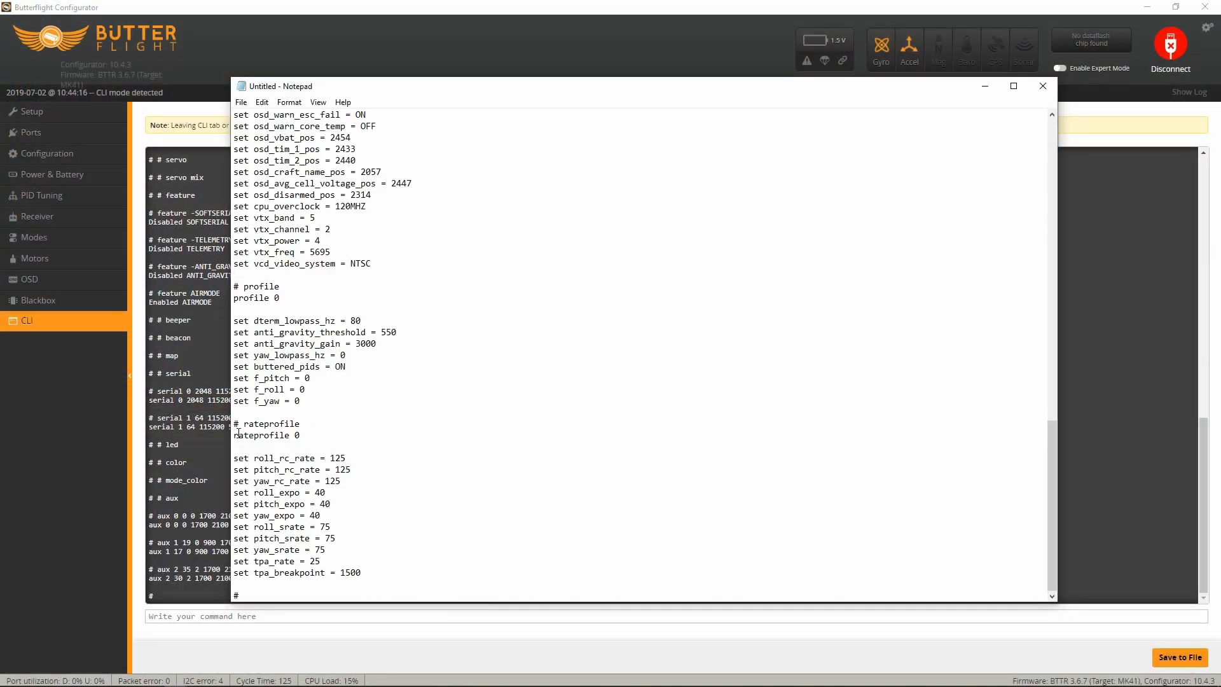
drag(245, 423, 426, 584)
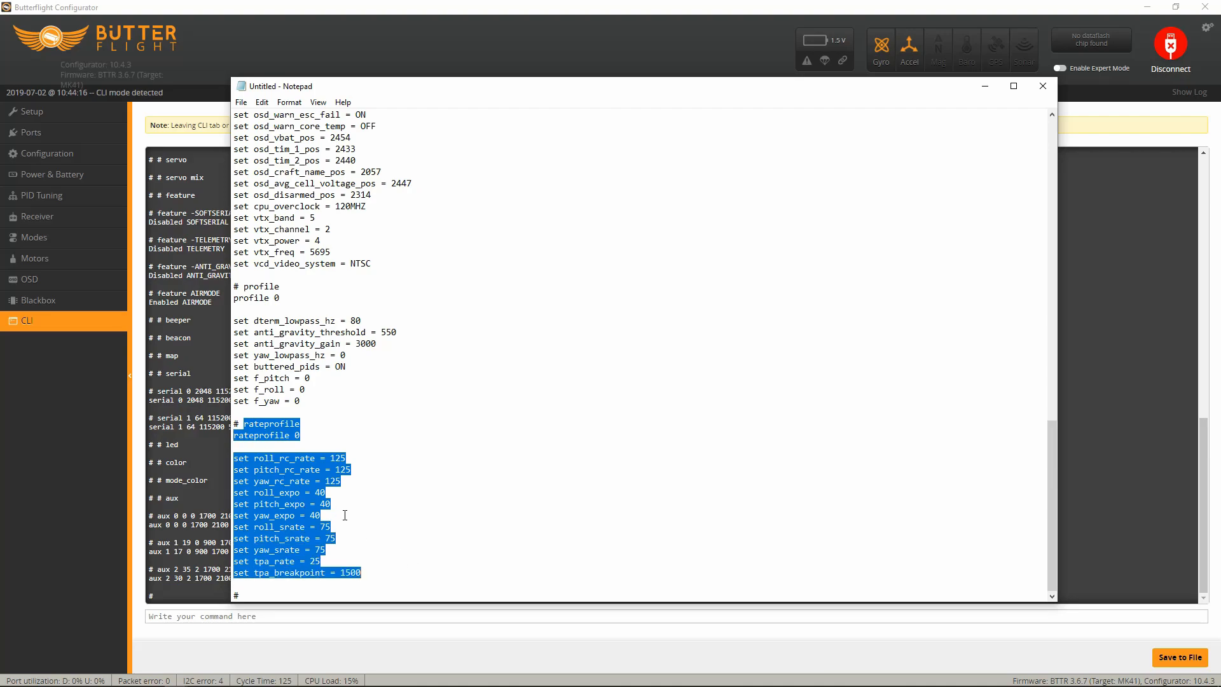
right_click(289, 514)
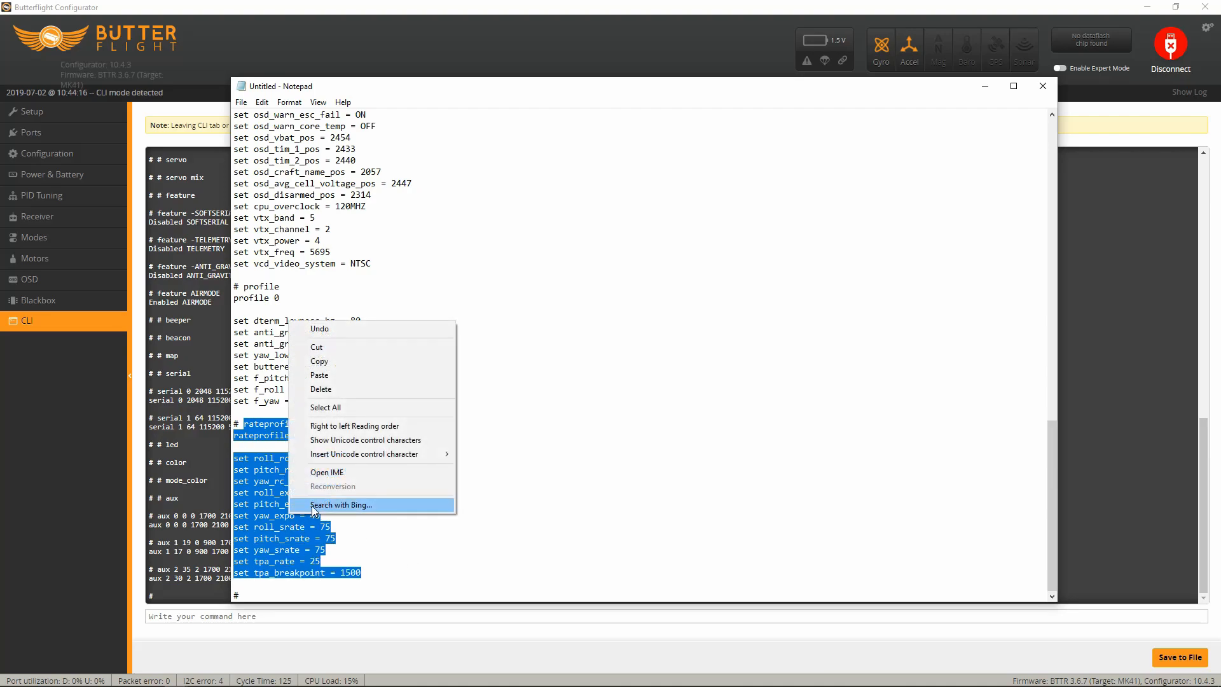
click(364, 364)
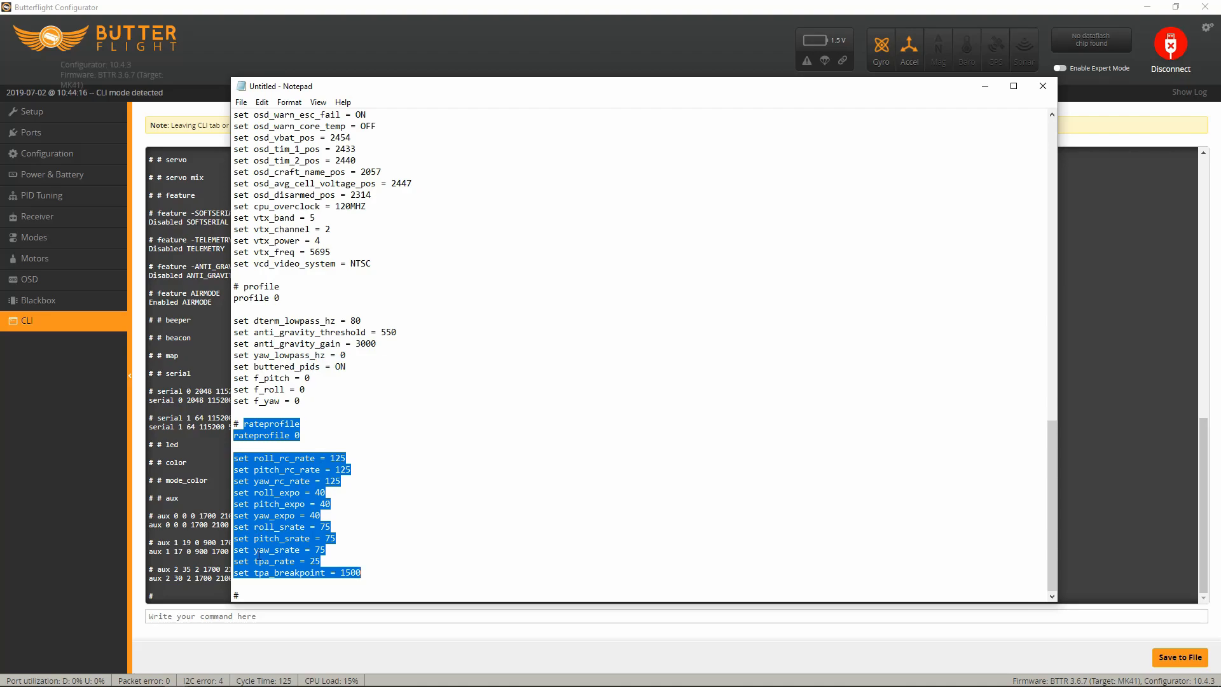
Run the copied rateprofile commands in the configurator's CLI
click(219, 615)
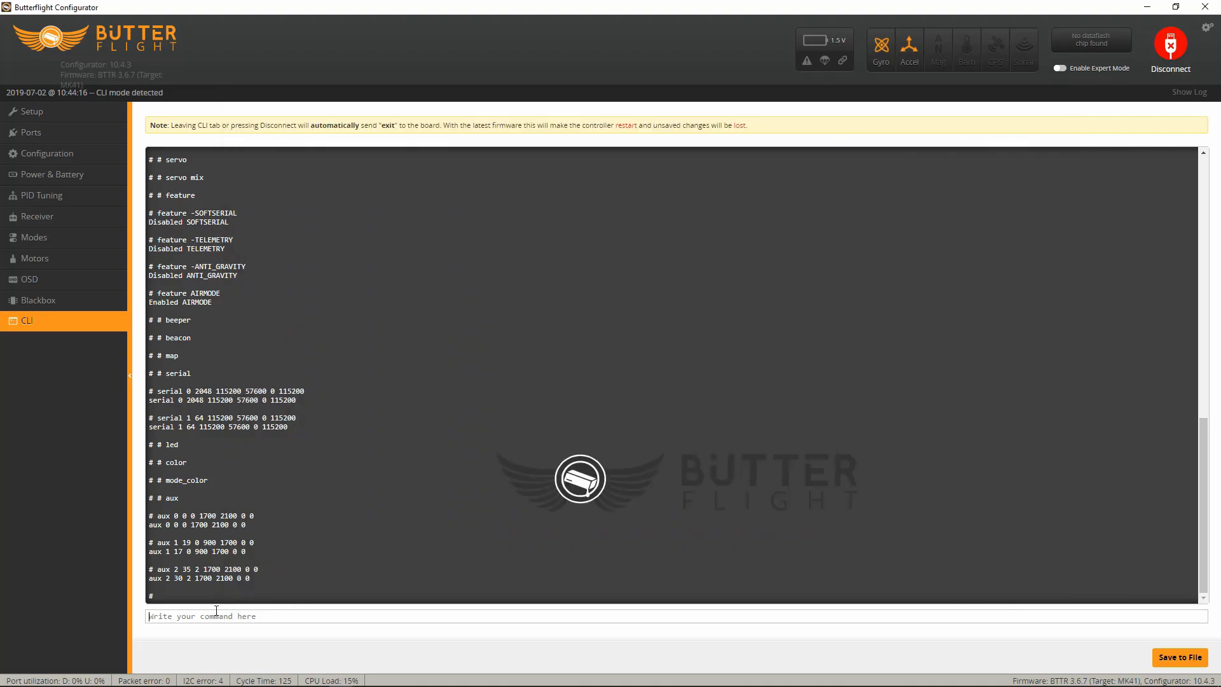
key(ctrl+v)
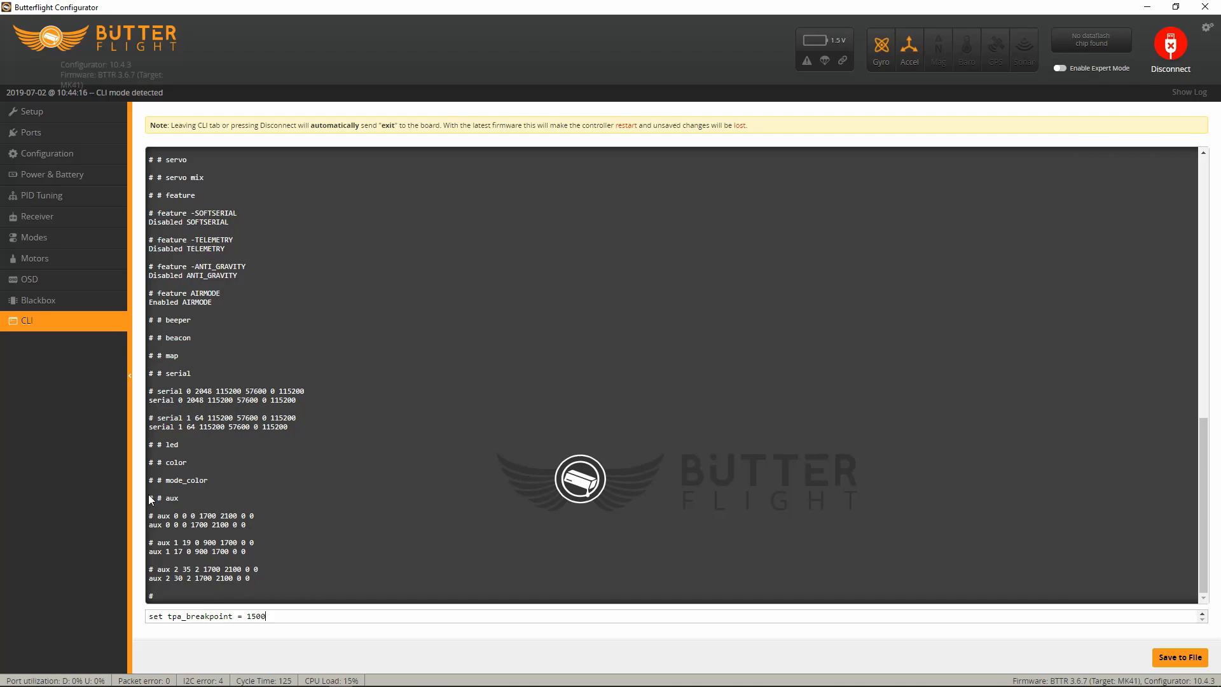
key(Return)
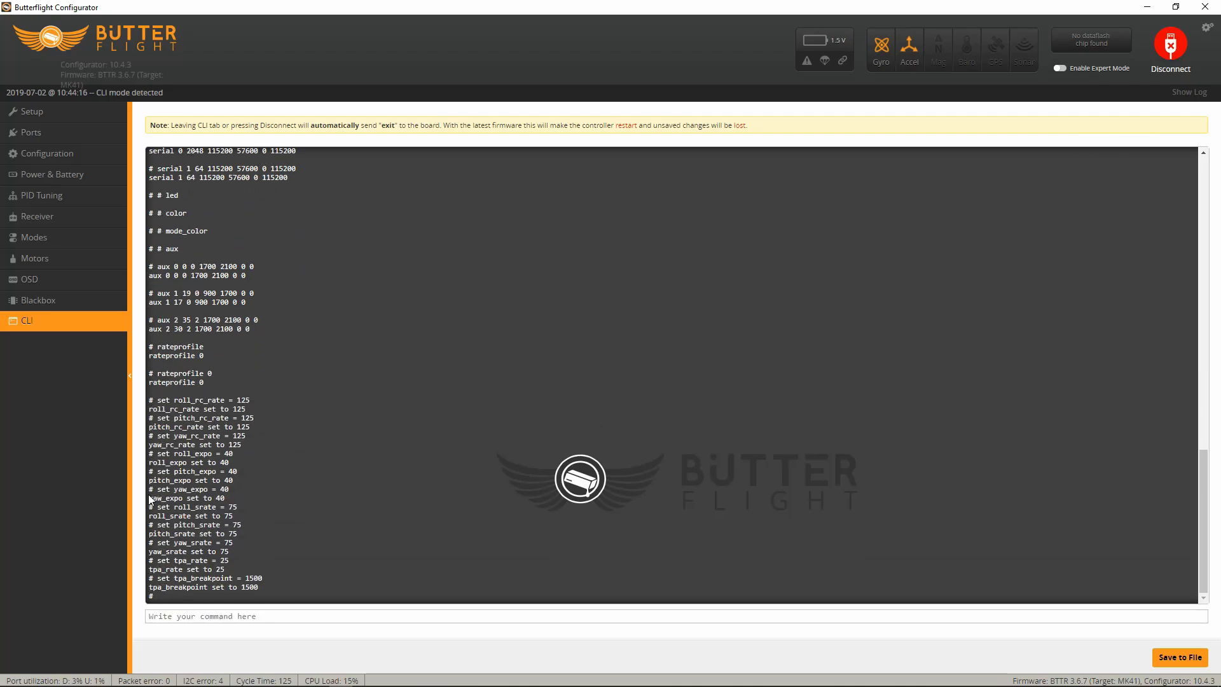
Copy the OSD and VTX settings, from osd_warn_arming_disable through vcd_video_system, in the master section of the Notepad backup
mouse_move(178, 682)
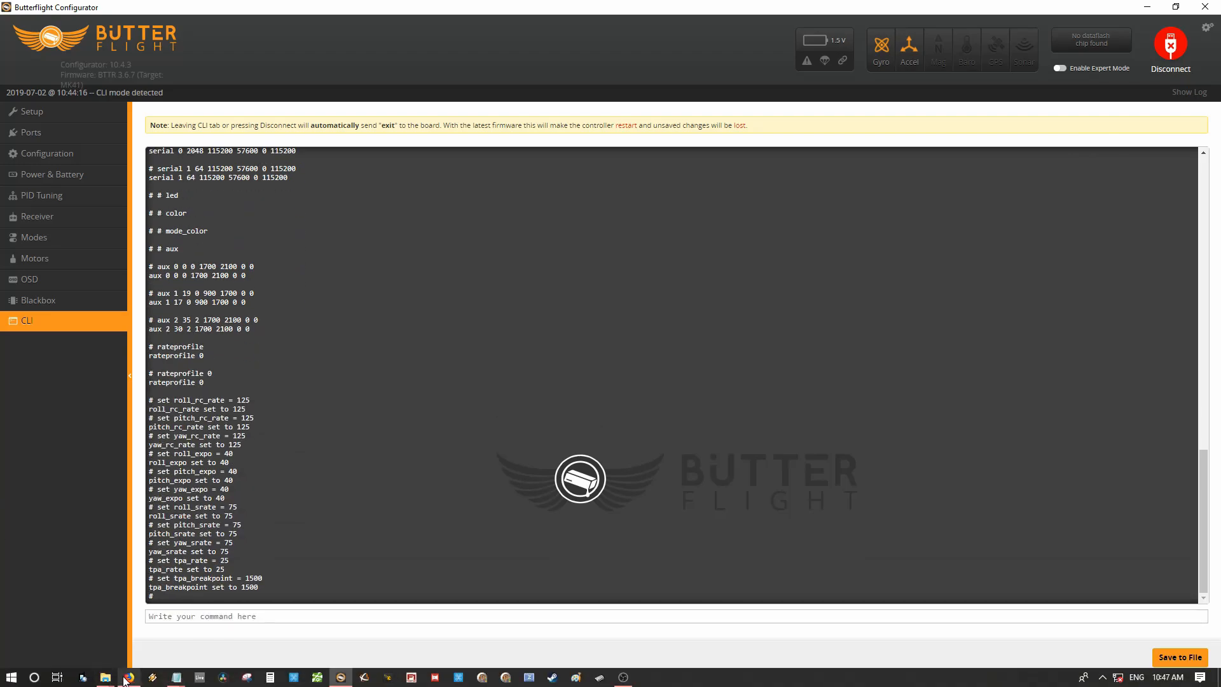
click(129, 677)
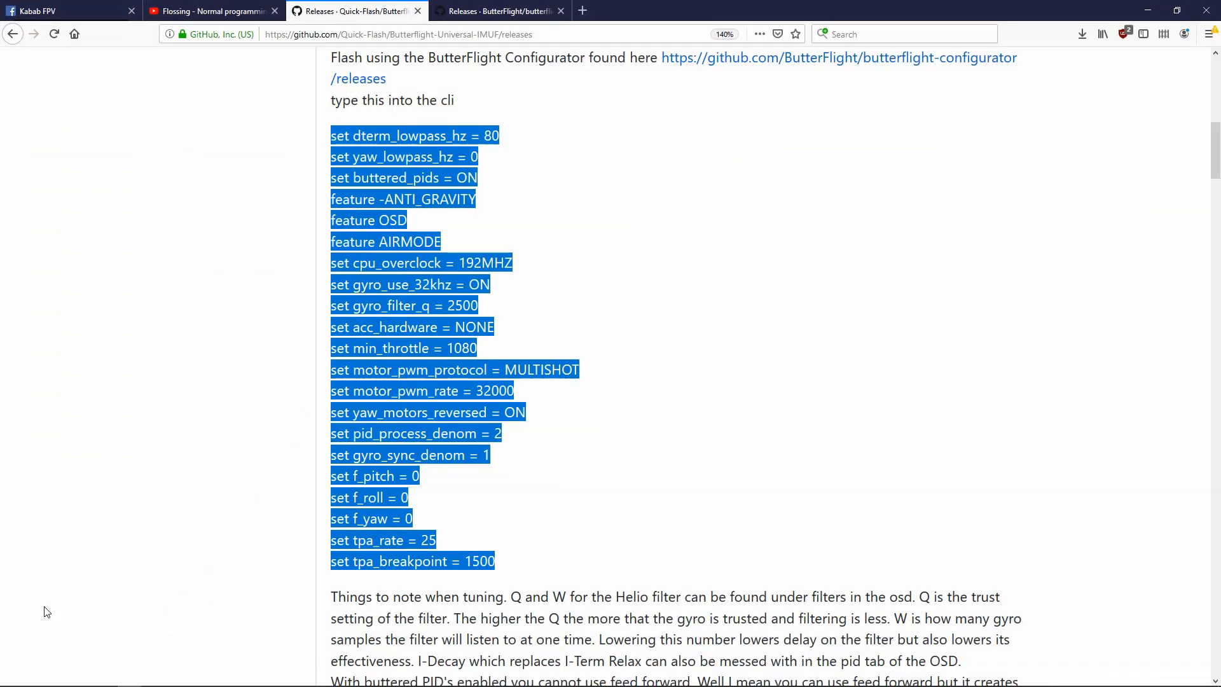
click(177, 678)
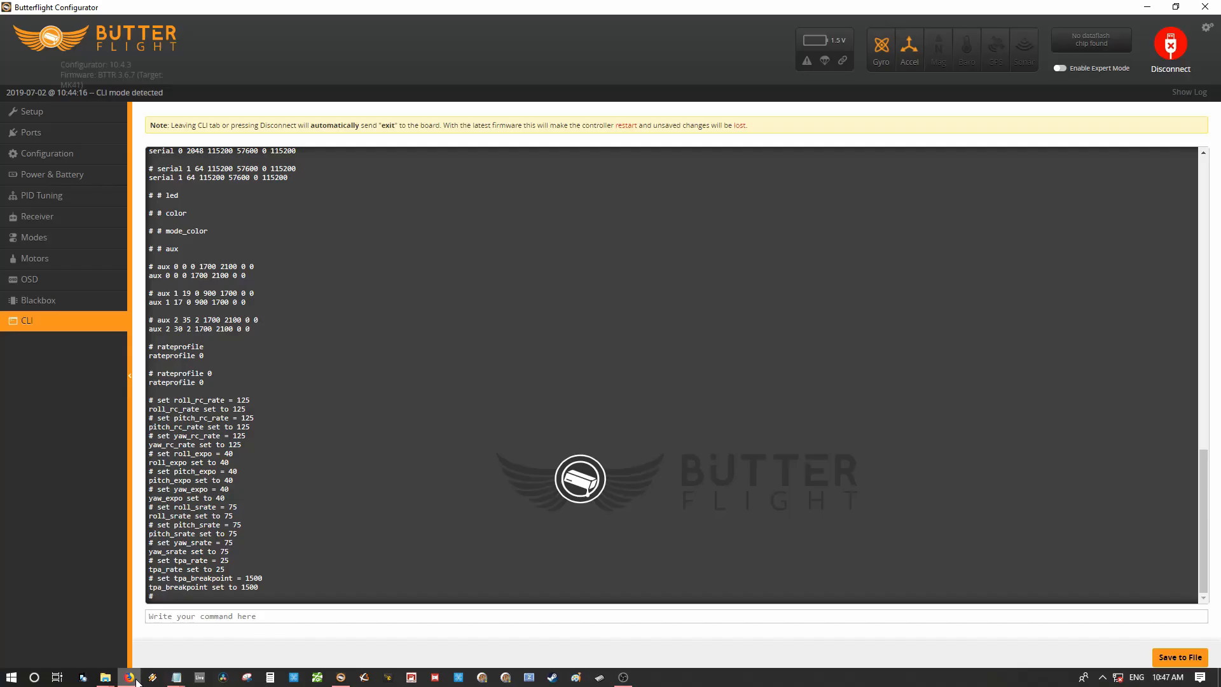
click(177, 676)
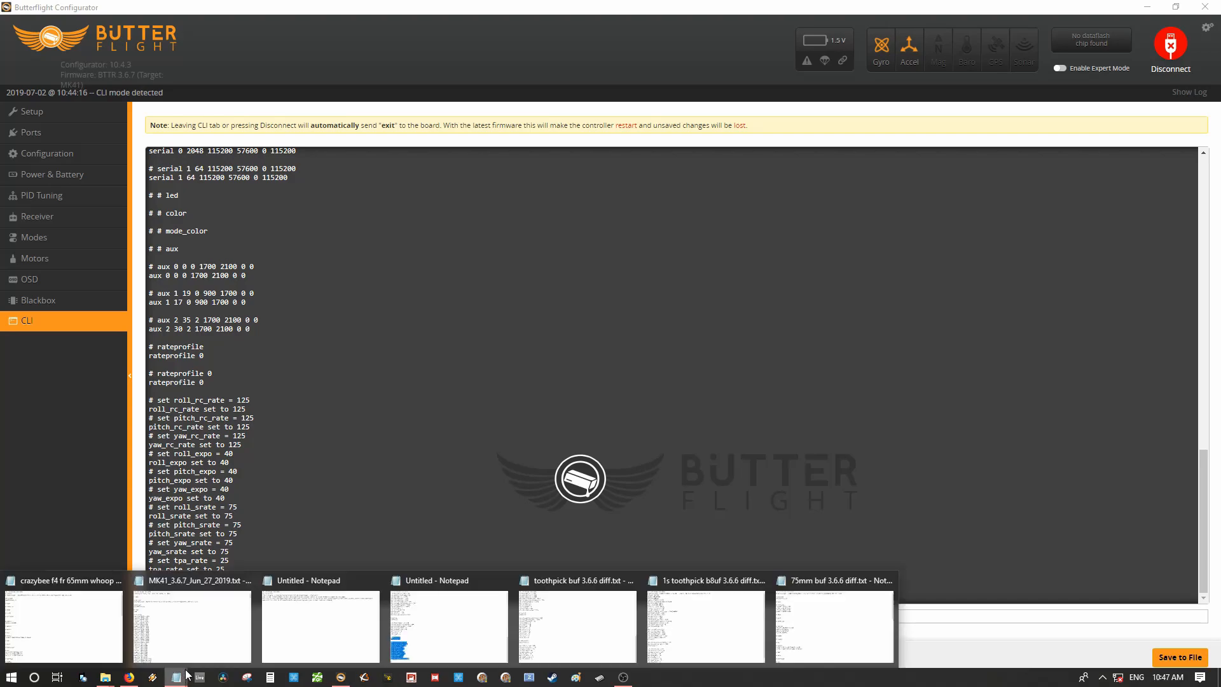
click(430, 605)
scroll(587, 374, up, 9)
scroll(585, 377, up, 1)
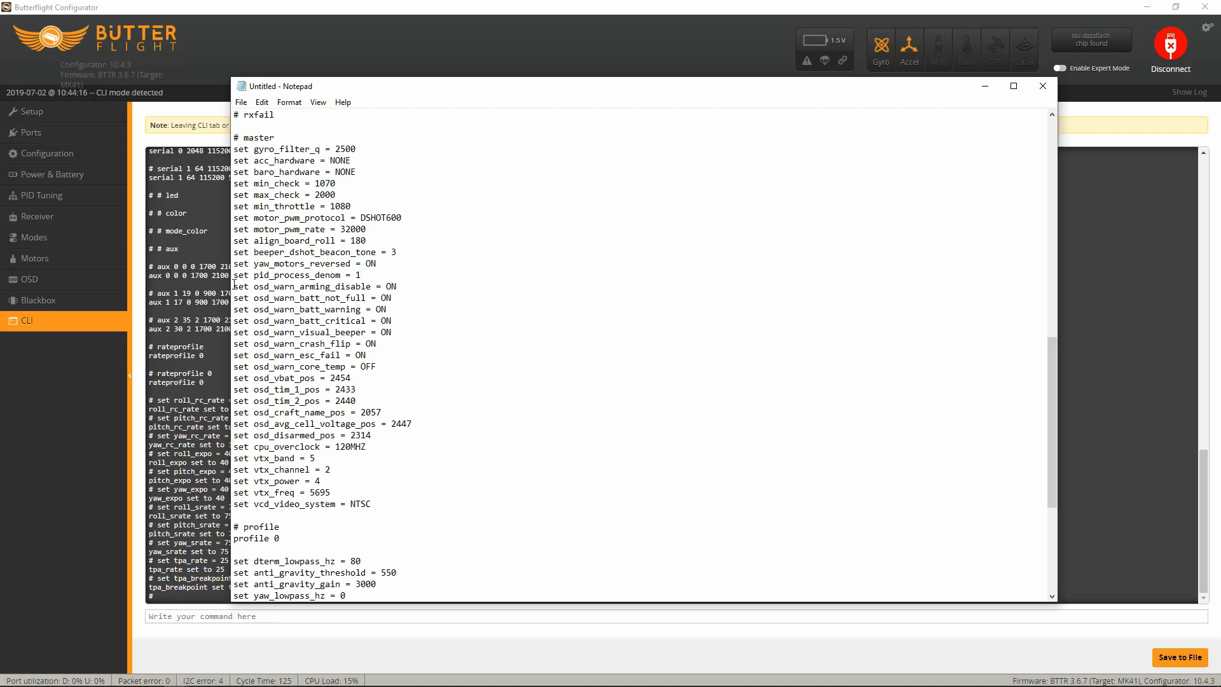
drag(235, 287, 448, 514)
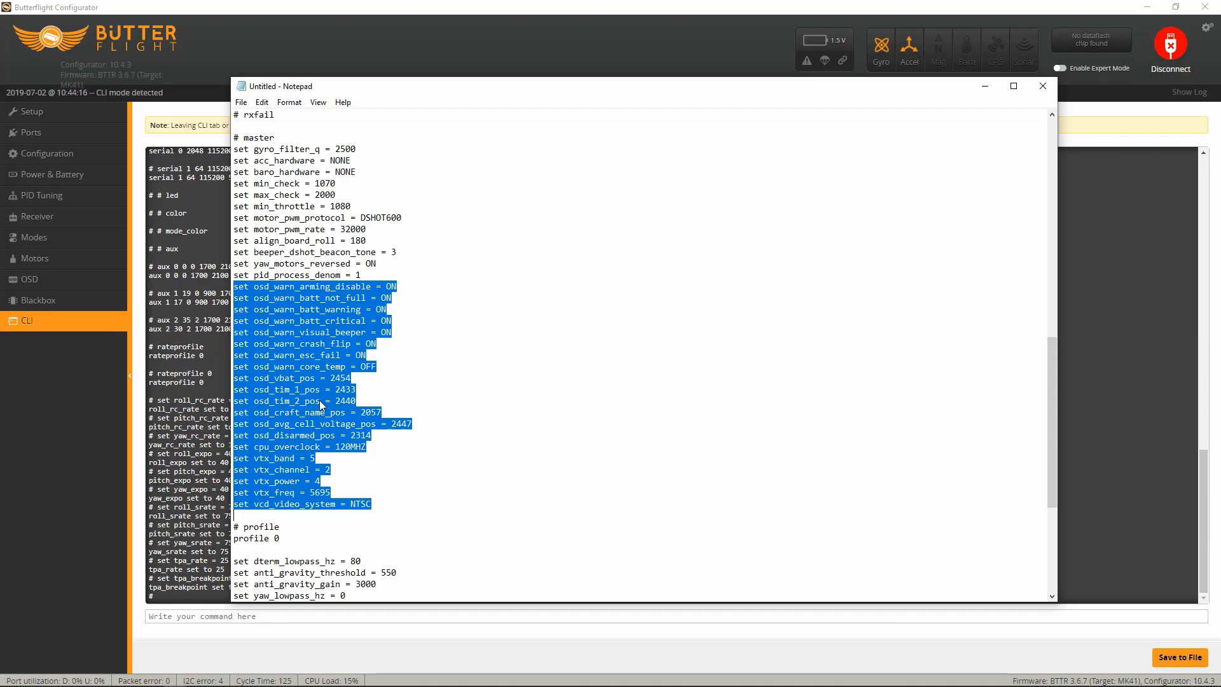
right_click(321, 406)
click(341, 447)
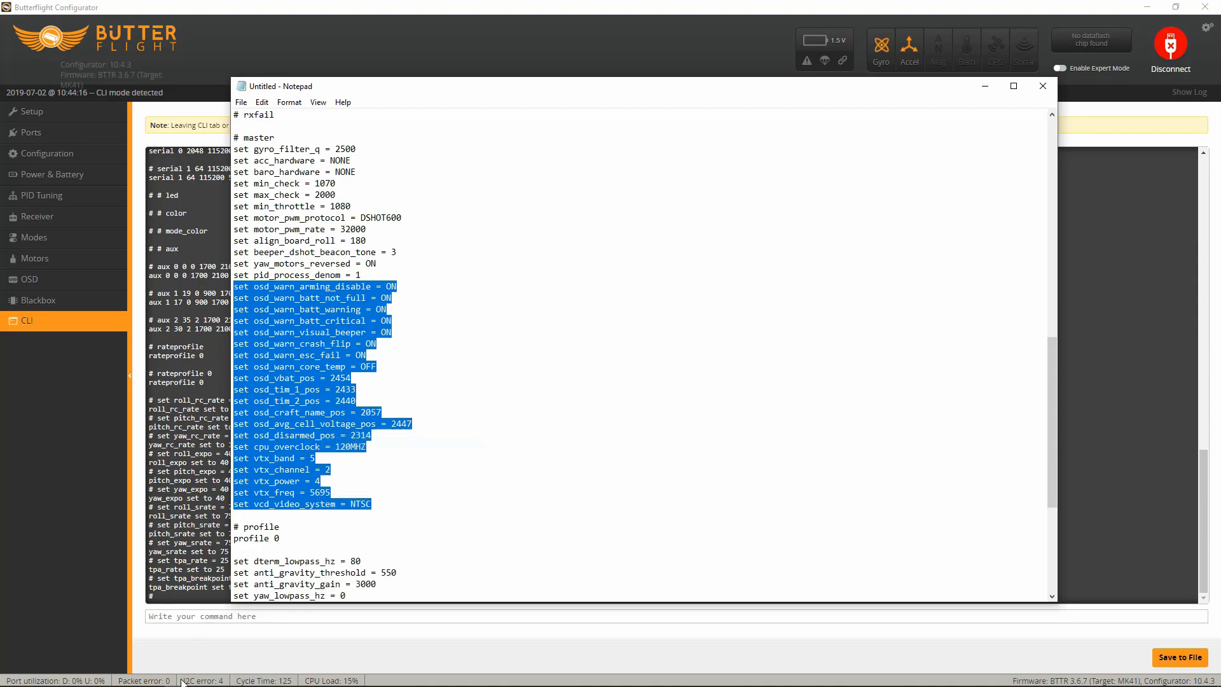
Run the copied OSD, overclock and VTX settings in the configurator's CLI and save them to the flight controller
click(233, 620)
key(ctrl+v)
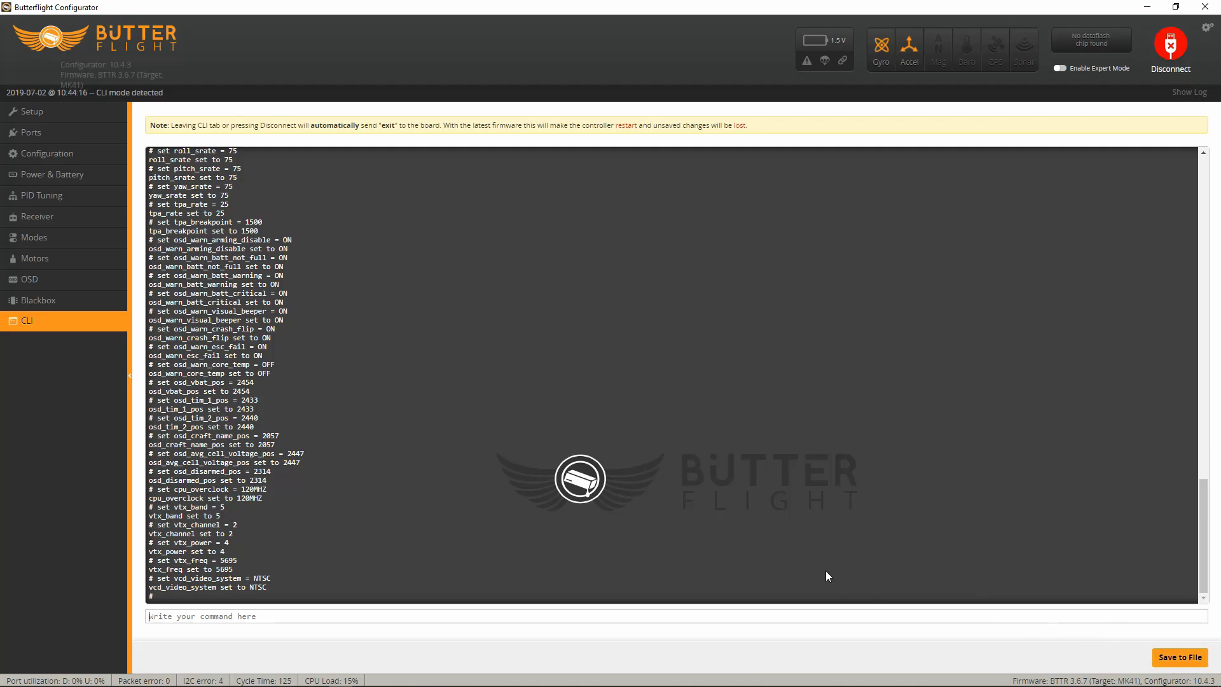
text(save)
key(Return)
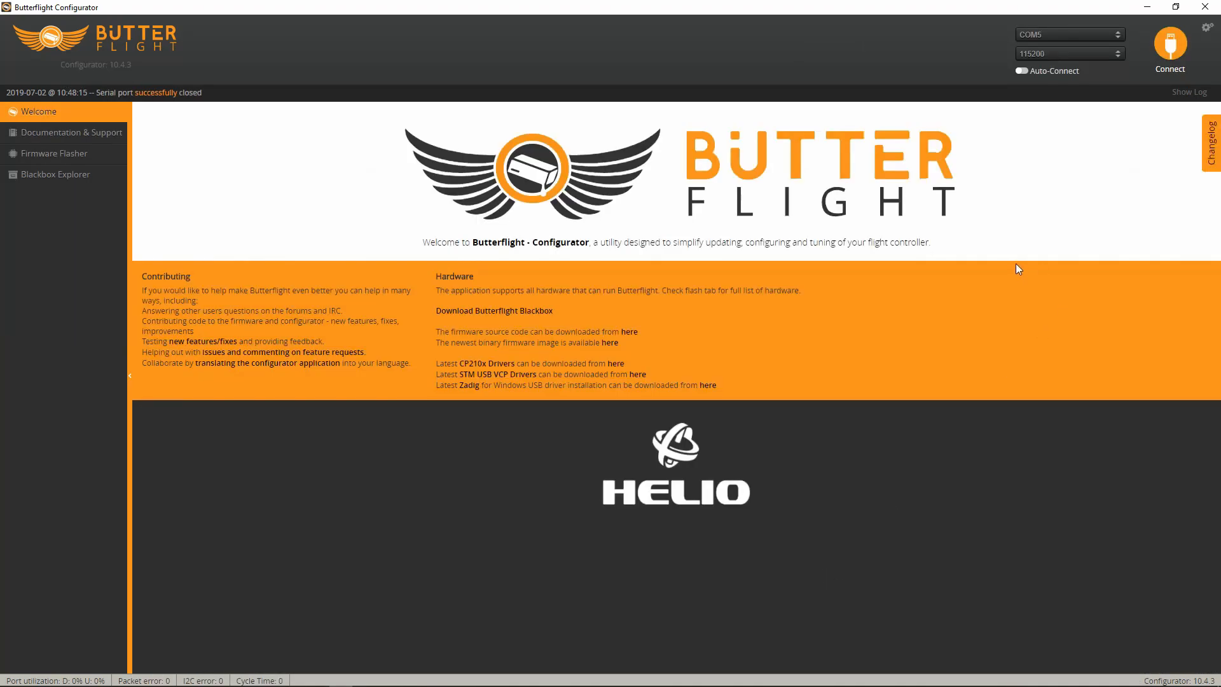
Reconnect to the flight controller and check the UART serial receiver and peripheral assignments
click(1169, 50)
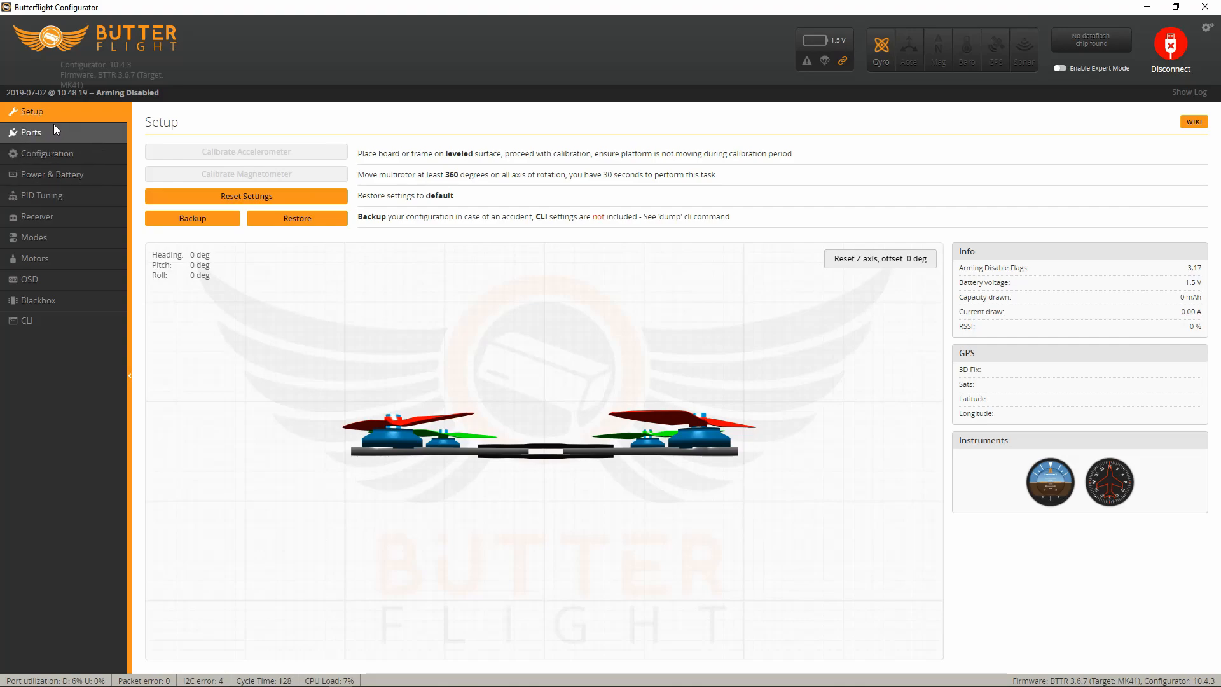
click(54, 127)
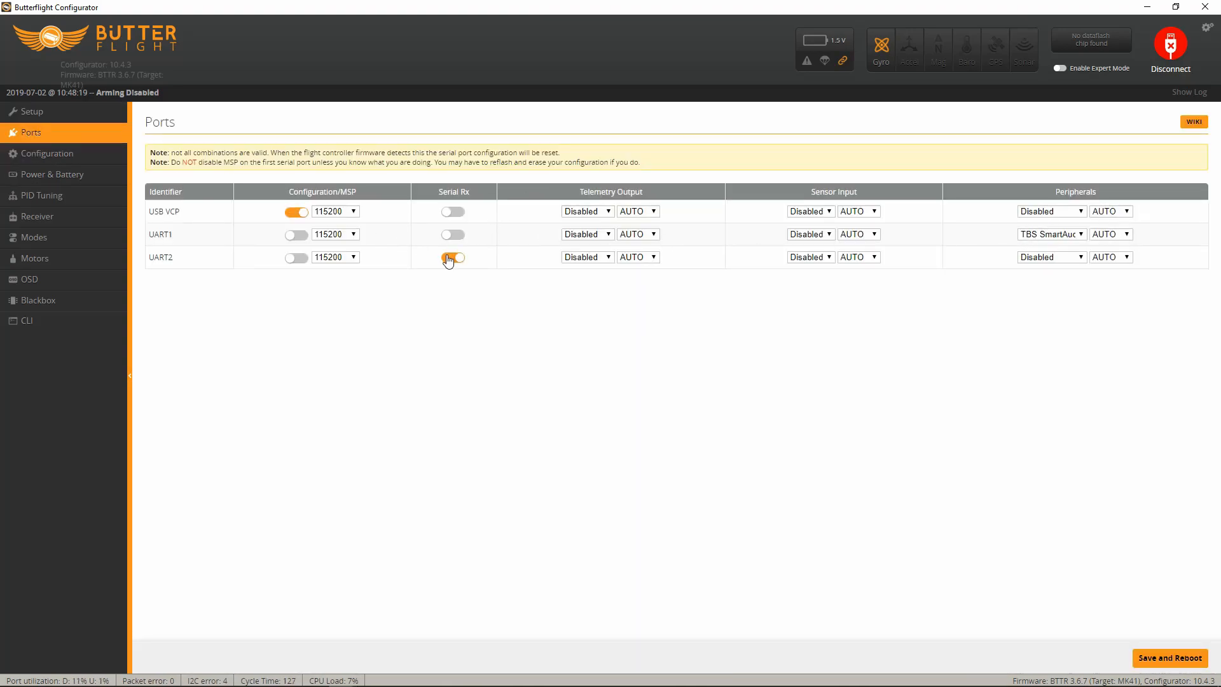
Set the ESC/motor protocol to DSHOT600 in the flight controller's configuration
click(48, 153)
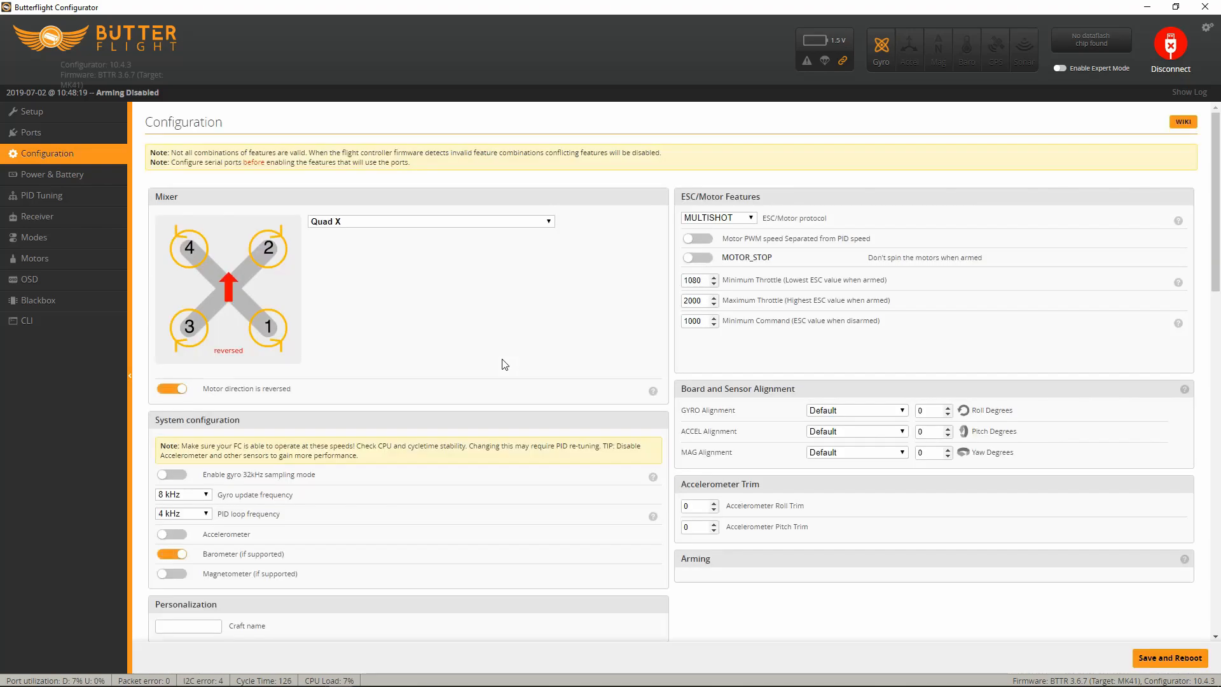
scroll(304, 258, down, 2)
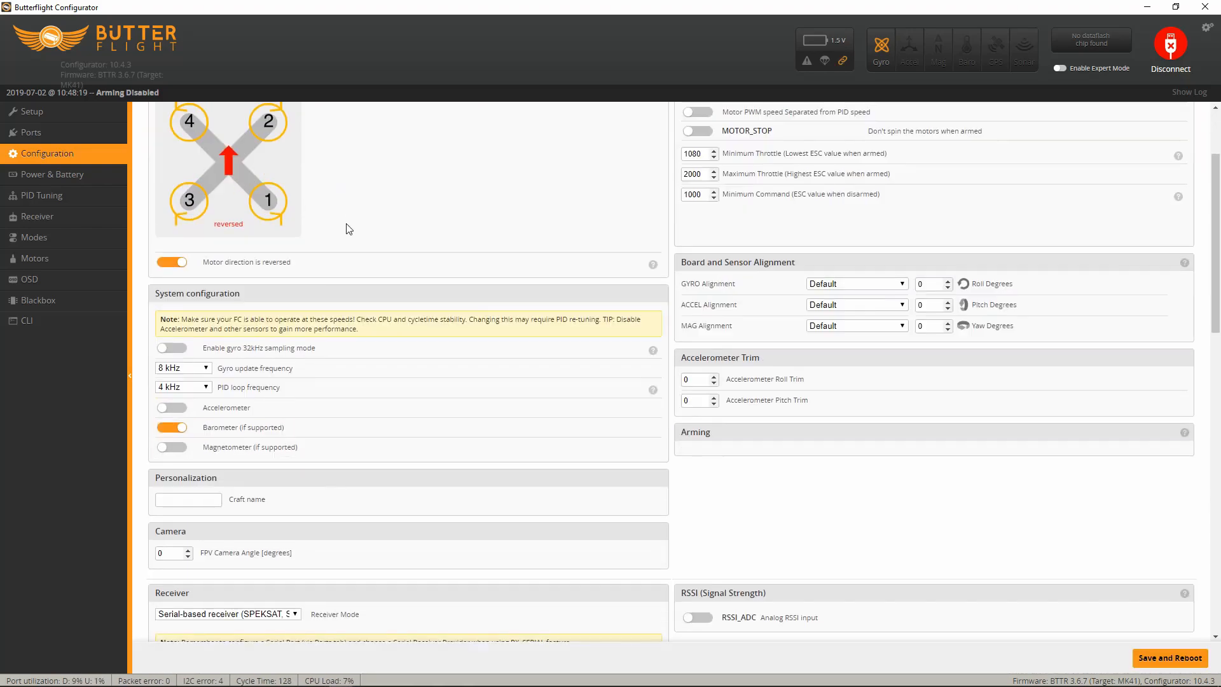
scroll(767, 267, up, 2)
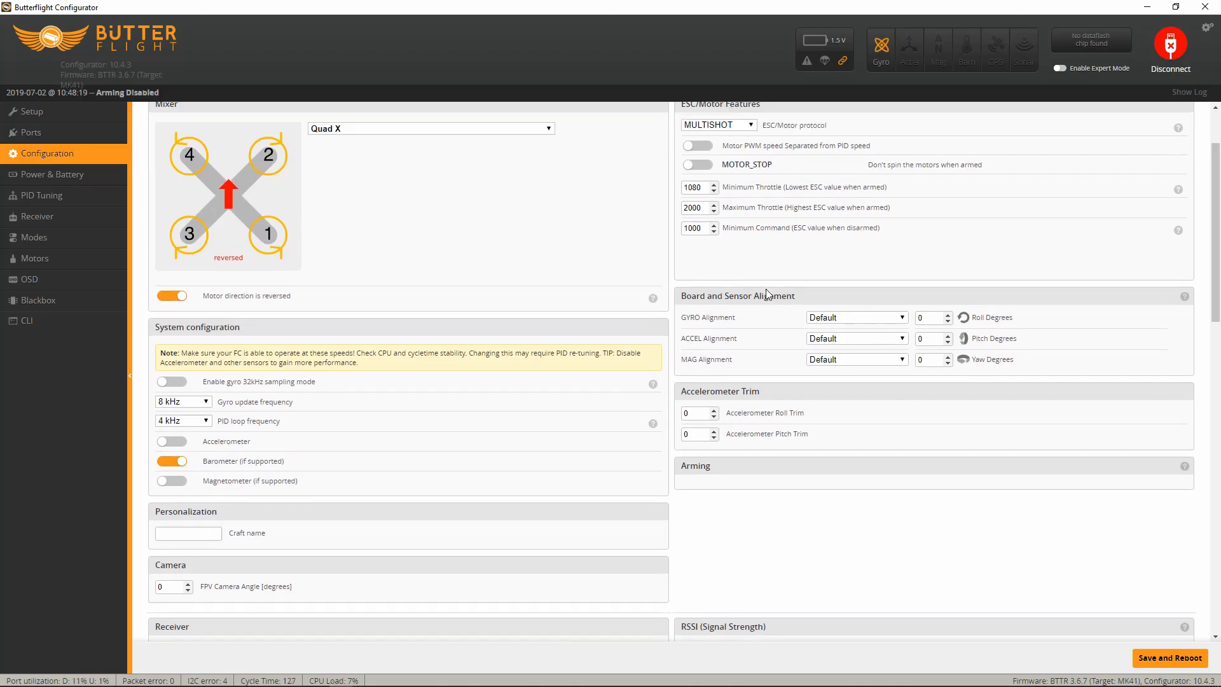
click(724, 220)
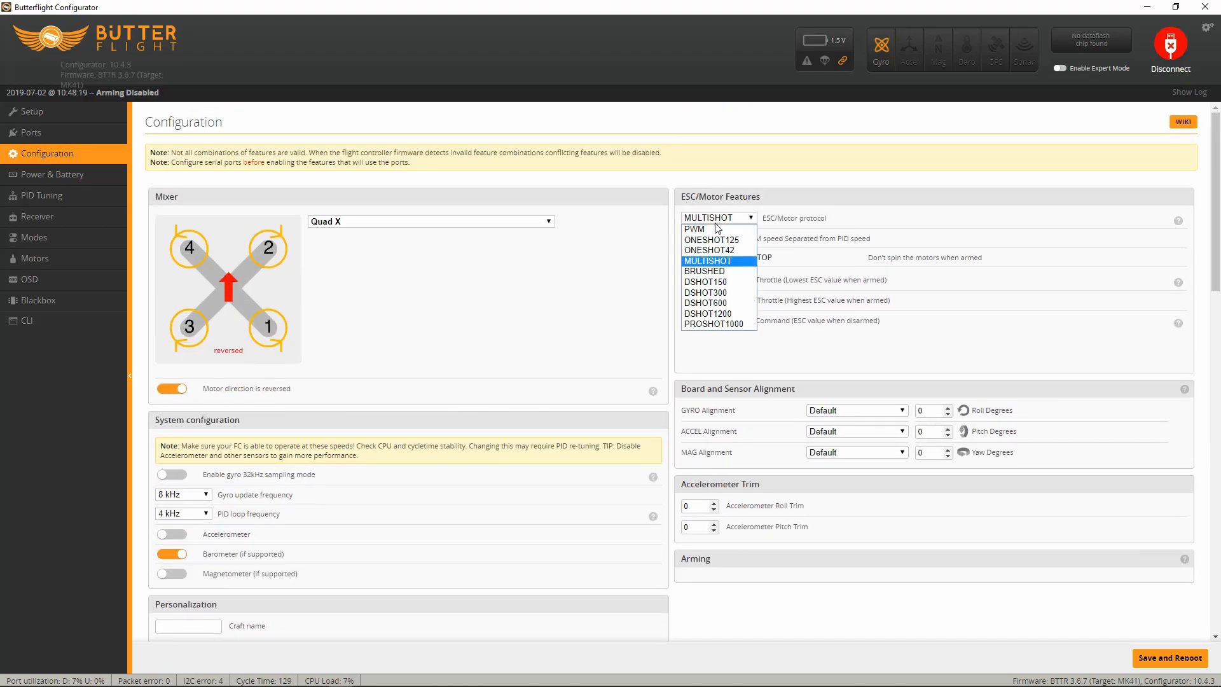
click(706, 307)
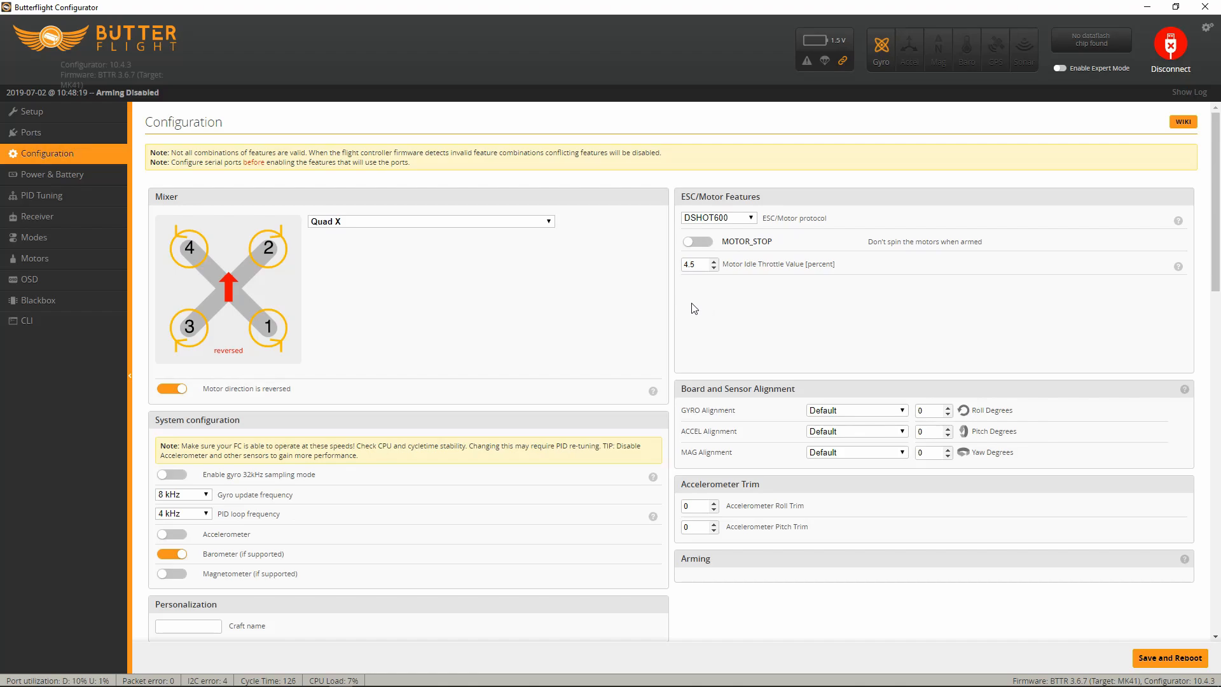
Set the PID loop frequency to 8 kHz and disable the barometer in the system configuration
scroll(695, 308, down, 4)
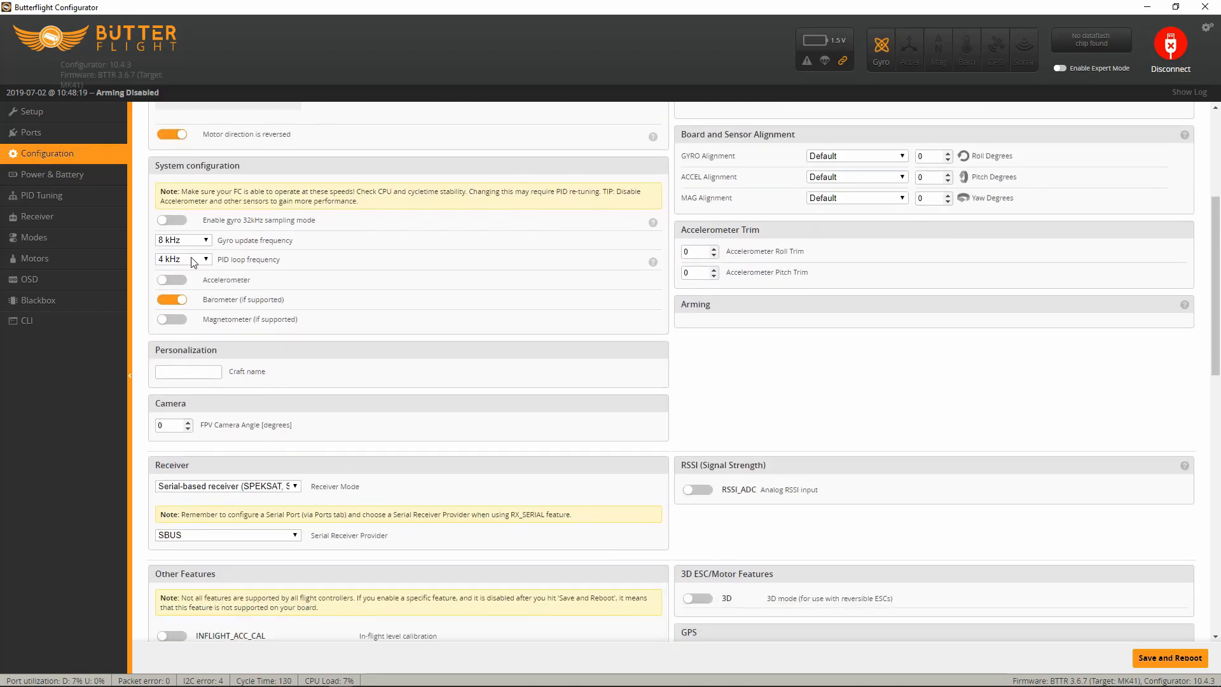
click(194, 261)
click(181, 272)
scroll(404, 274, down, 2)
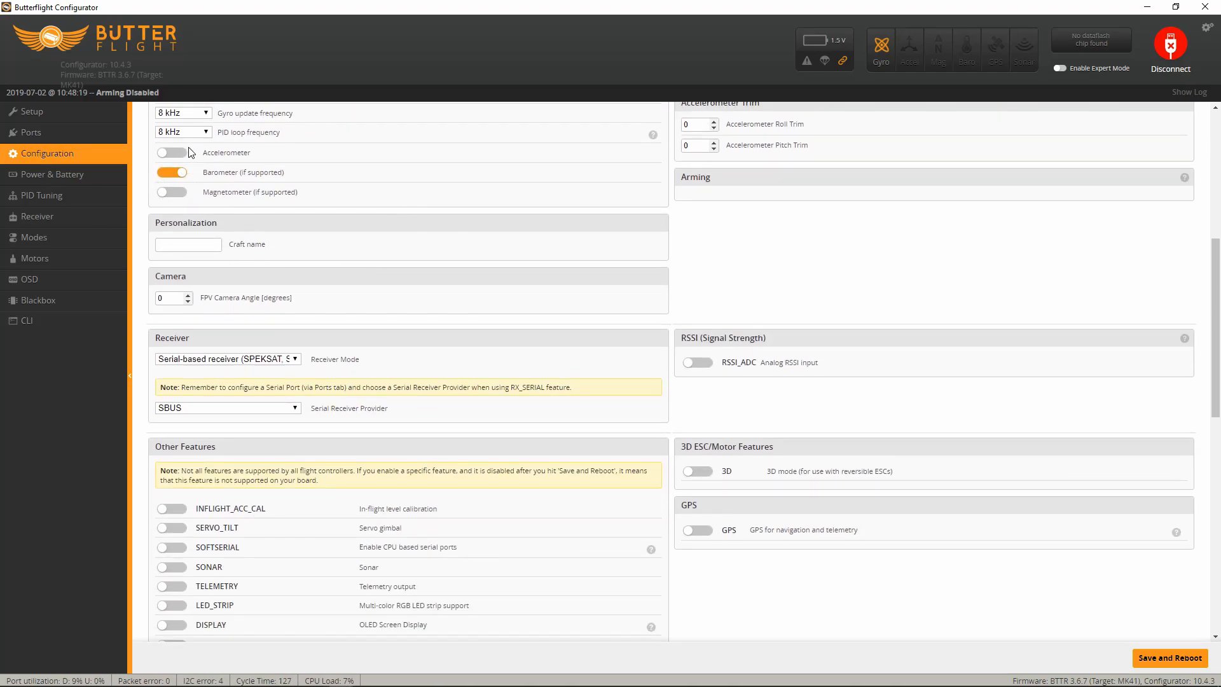
click(168, 171)
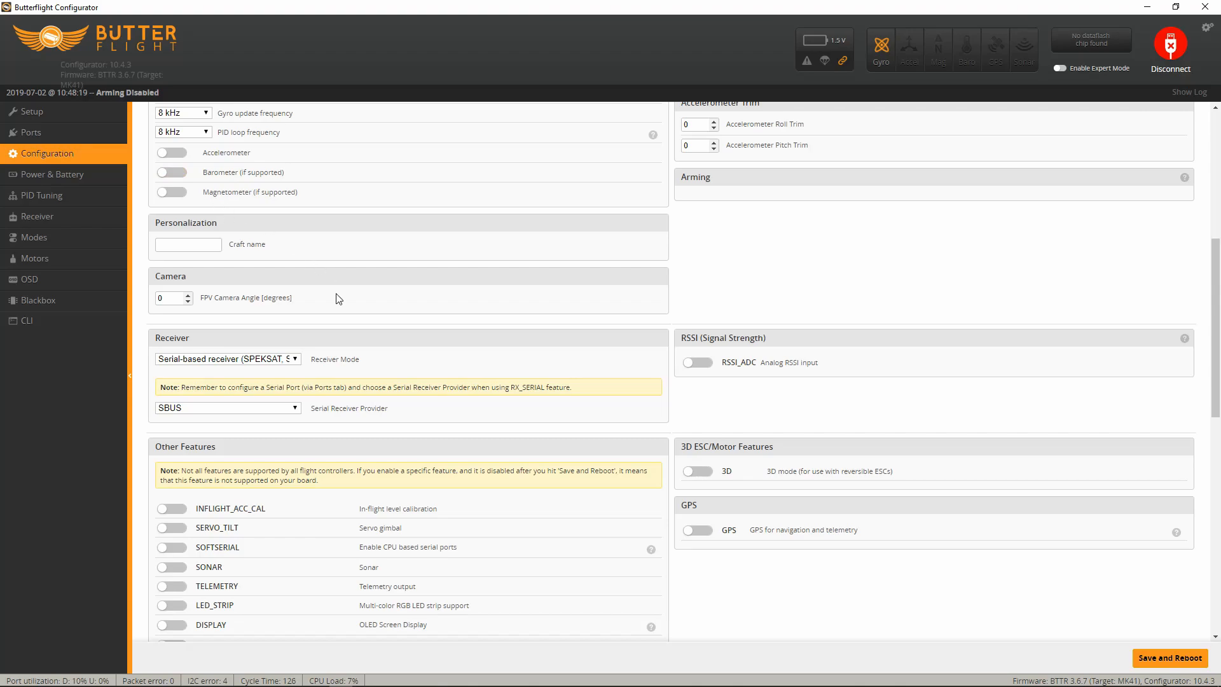
Enable the accelerometer in the system configuration
scroll(369, 323, up, 1)
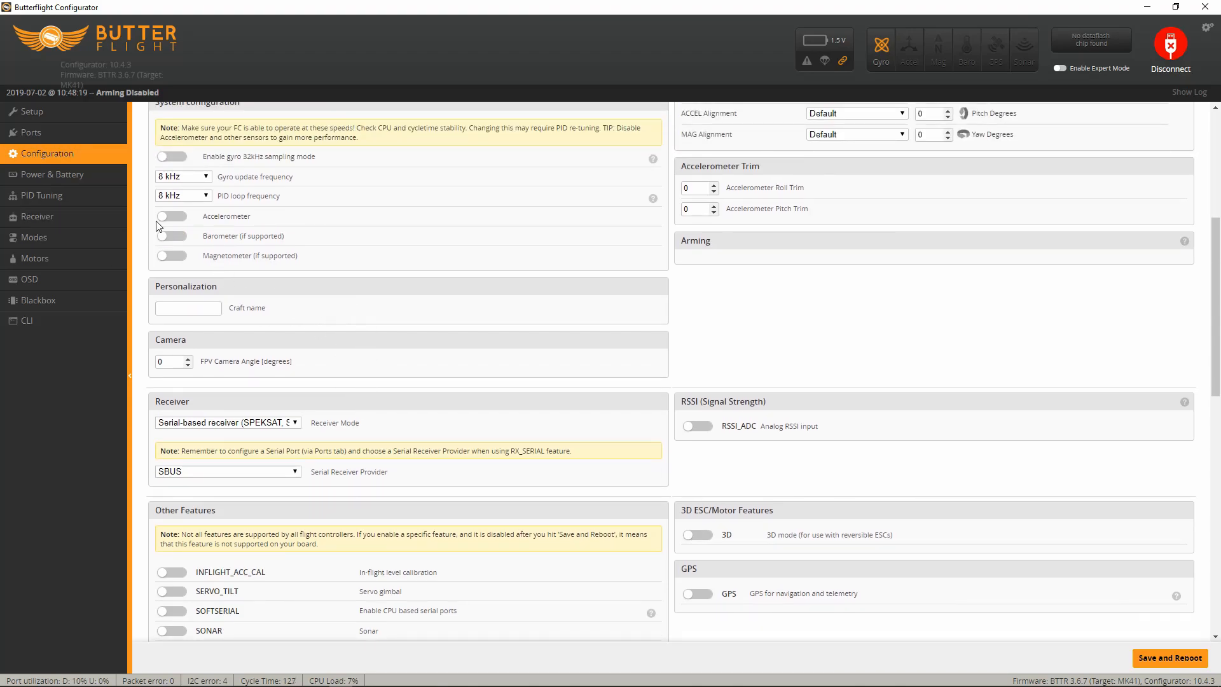
click(173, 217)
scroll(430, 302, down, 1)
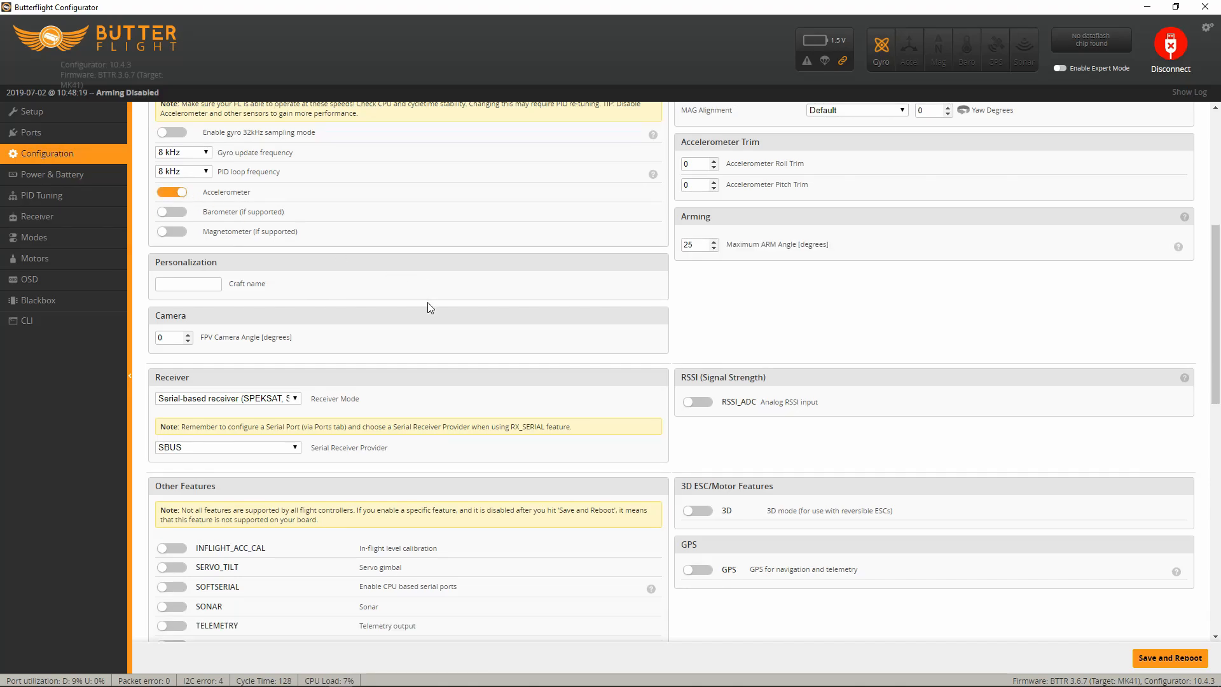
Review the other features, DSHOT beacon and beeper settings, and save the configuration with a reboot
scroll(431, 292, down, 10)
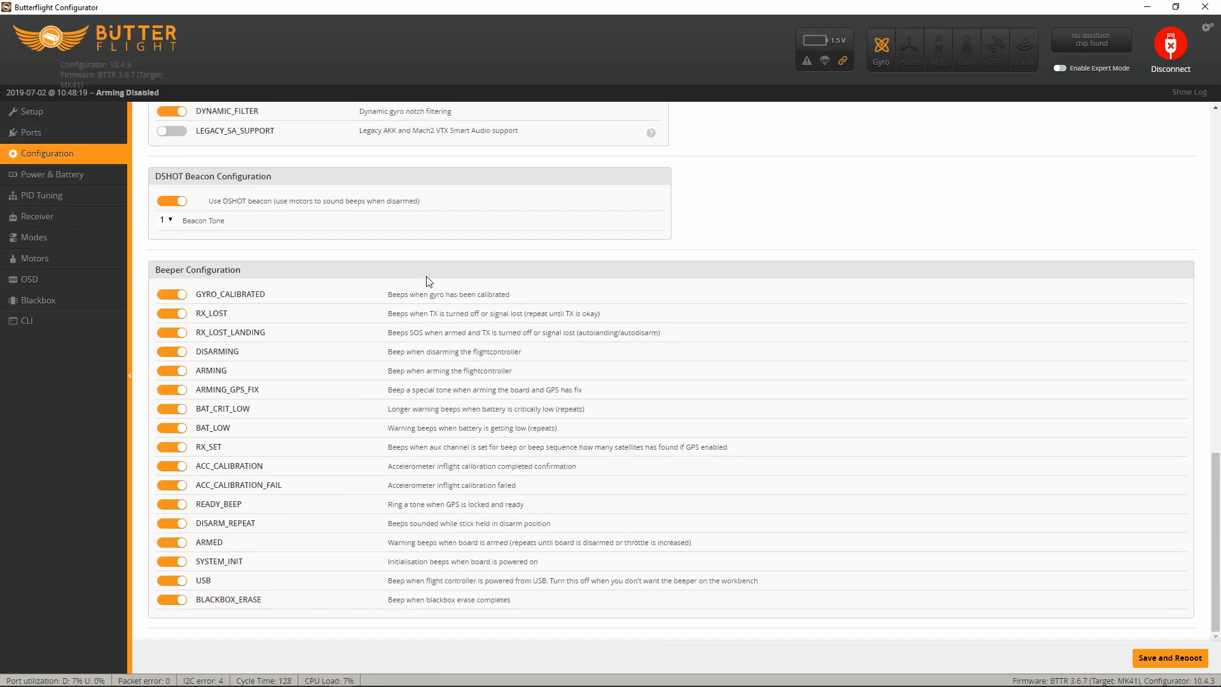
scroll(427, 280, up, 2)
scroll(426, 282, up, 2)
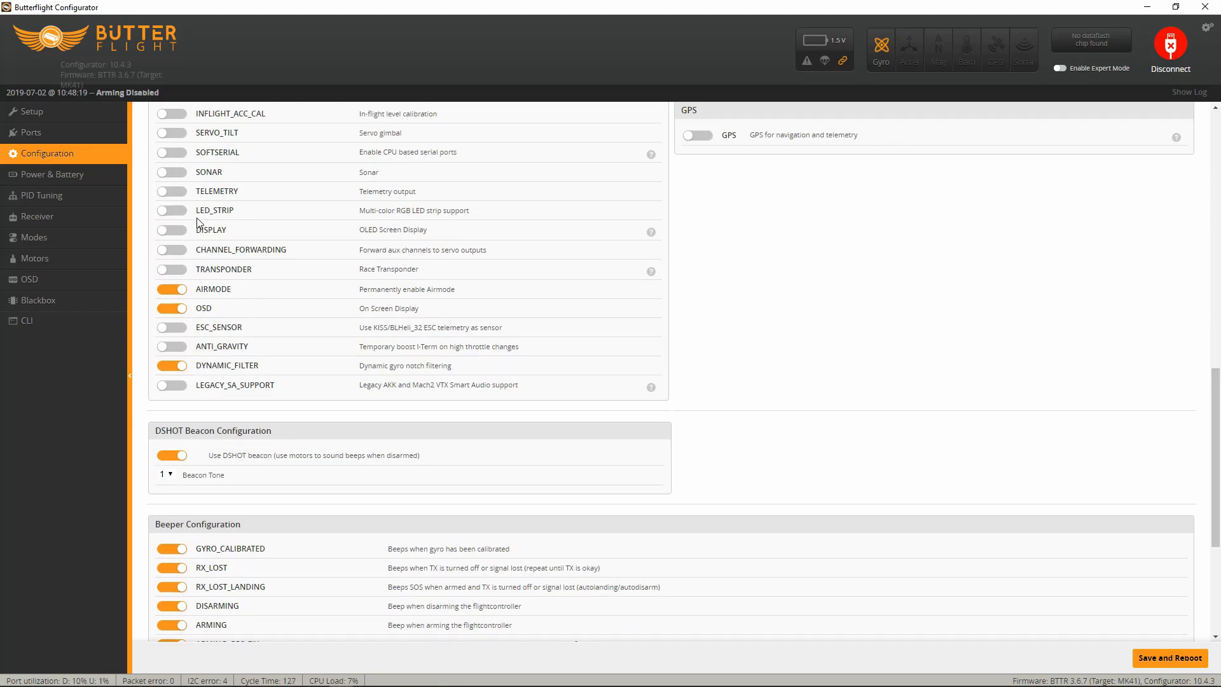
scroll(192, 250, up, 2)
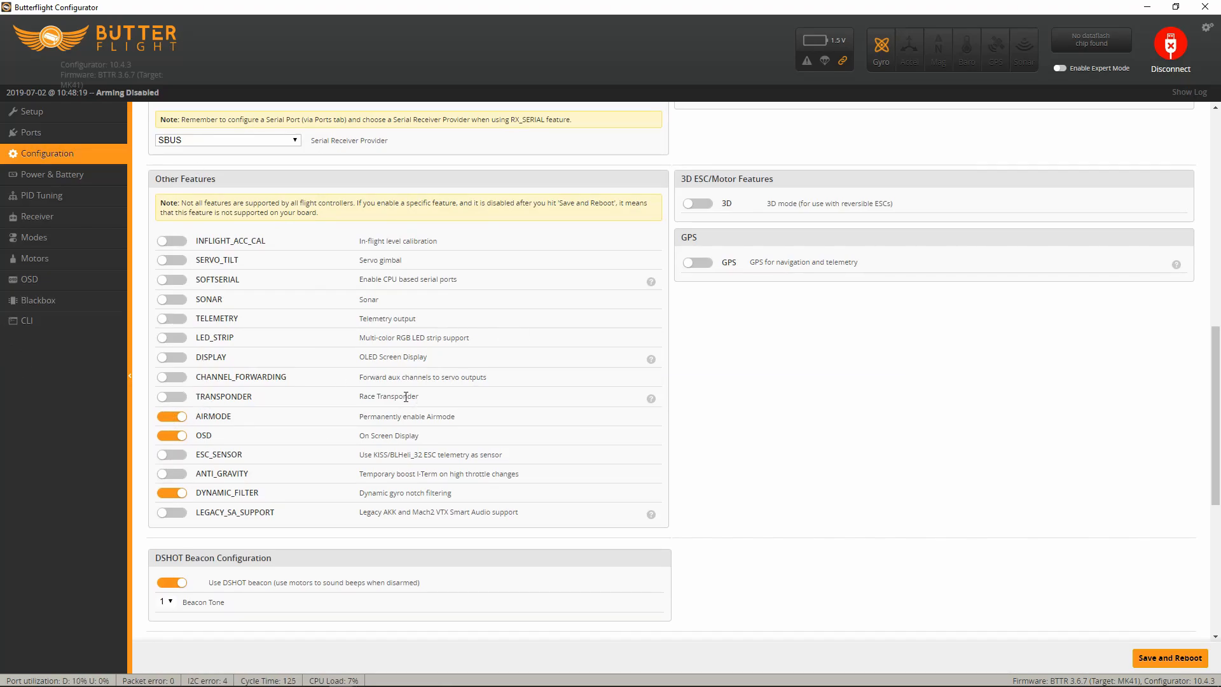
scroll(407, 397, down, 5)
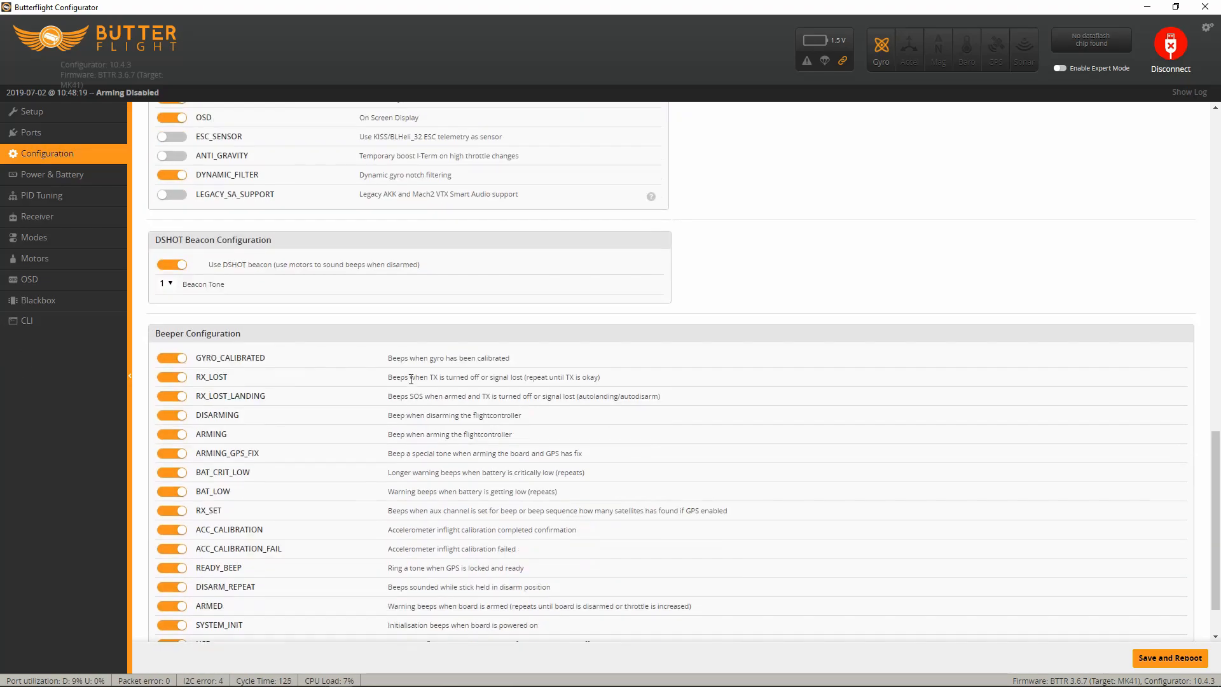
scroll(411, 378, down, 1)
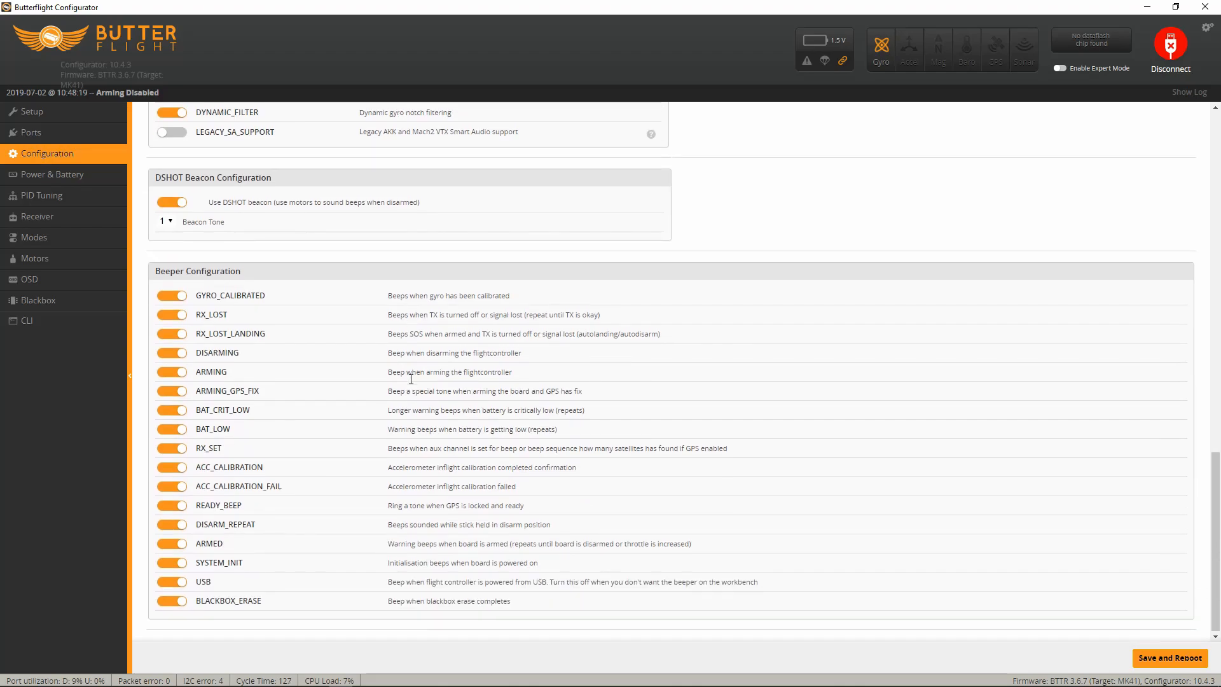
click(1160, 660)
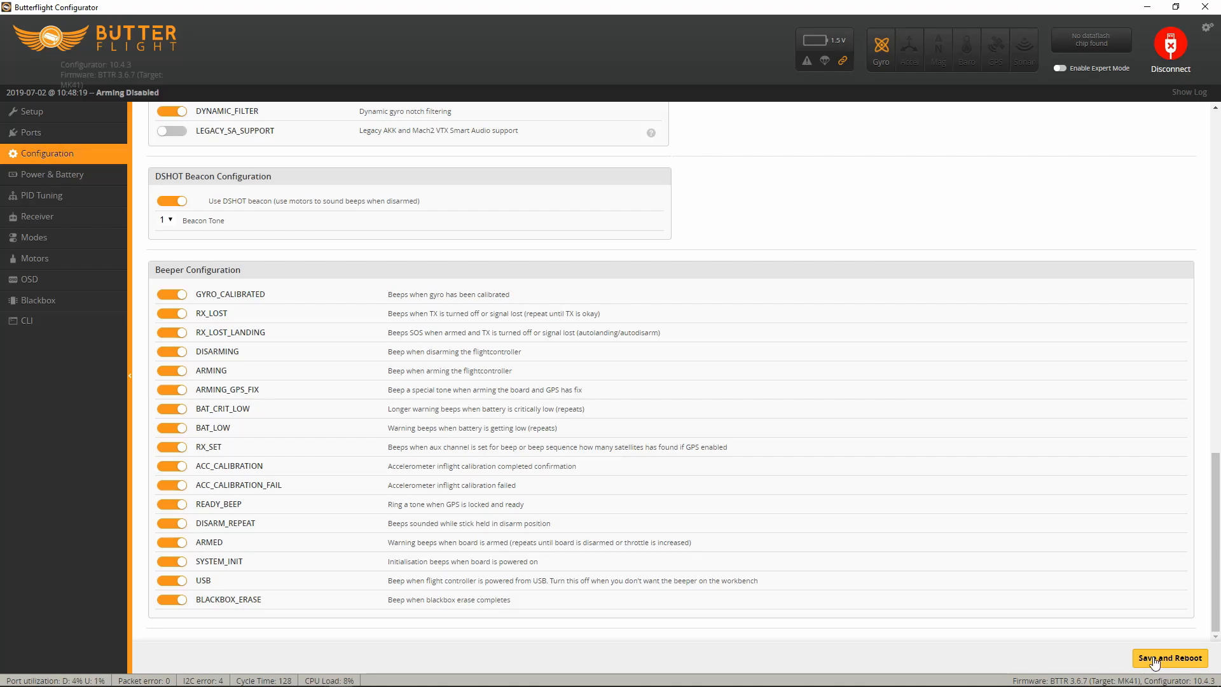
Reconnect to the board and save a board alignment of 180 roll degrees with a reboot
click(1171, 54)
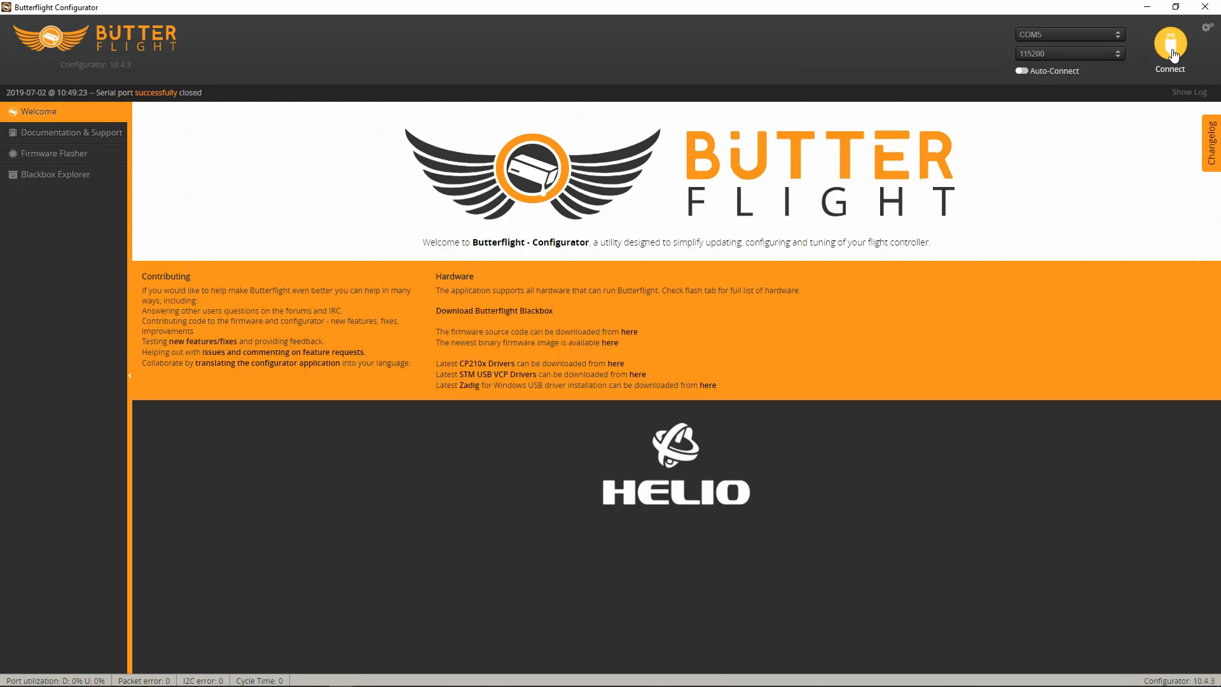
click(1173, 53)
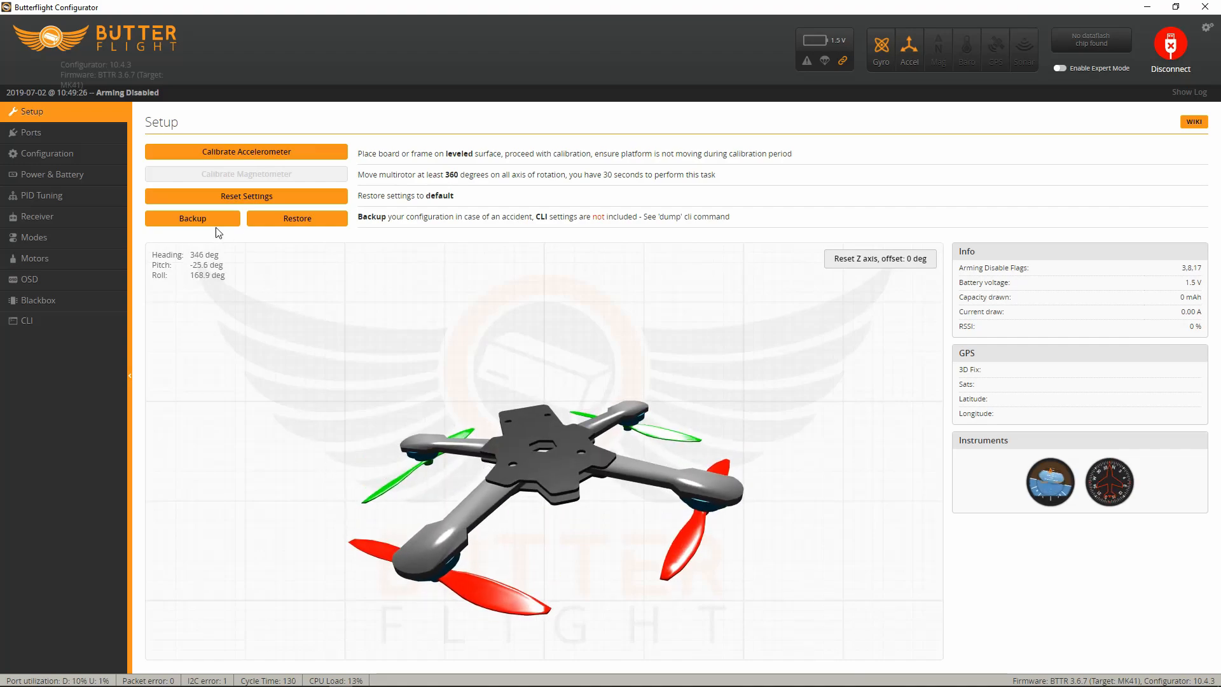
click(44, 156)
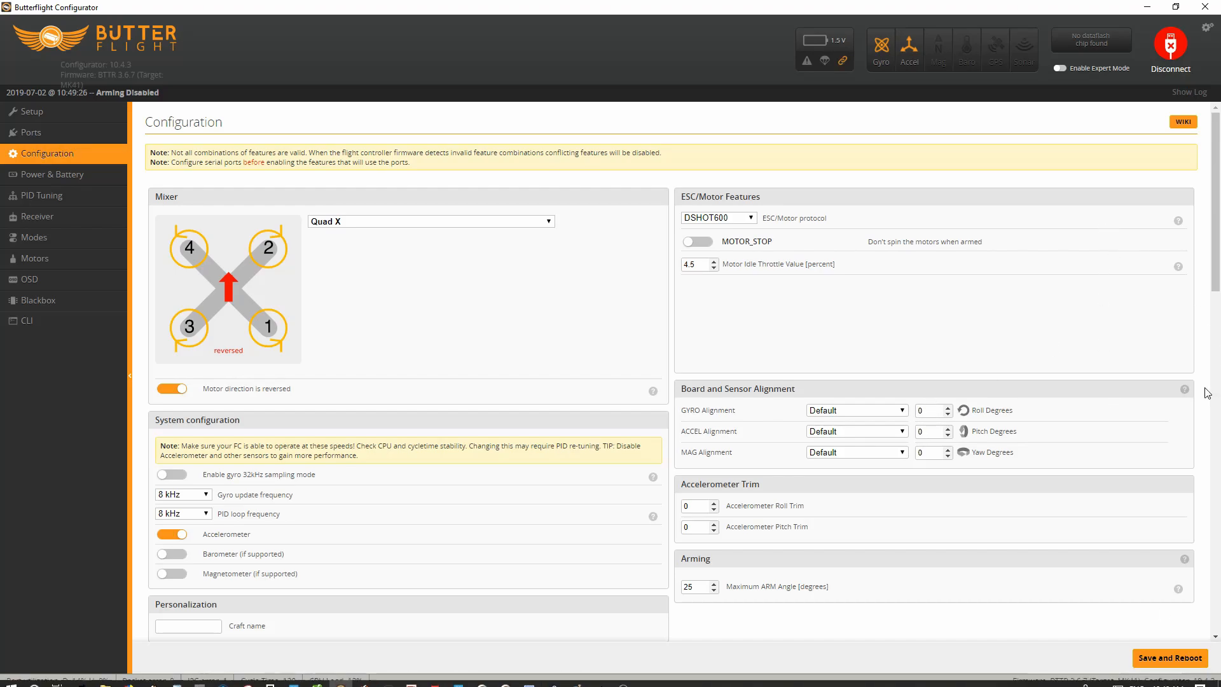
text(2)
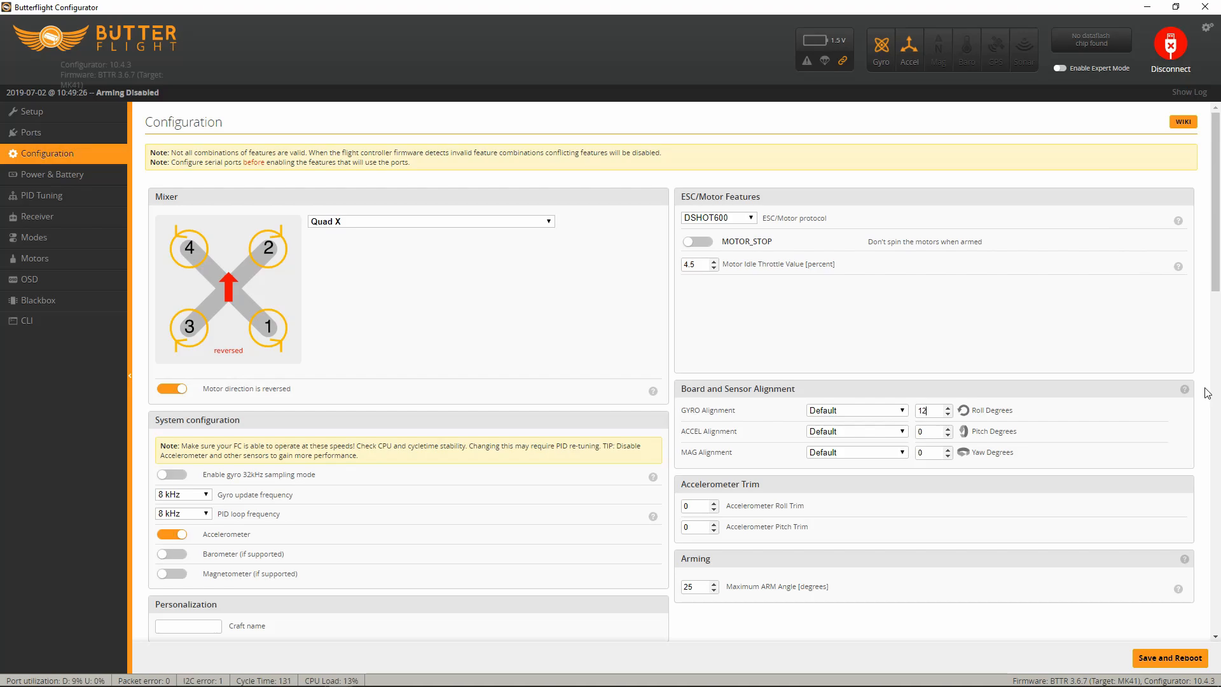
text(80)
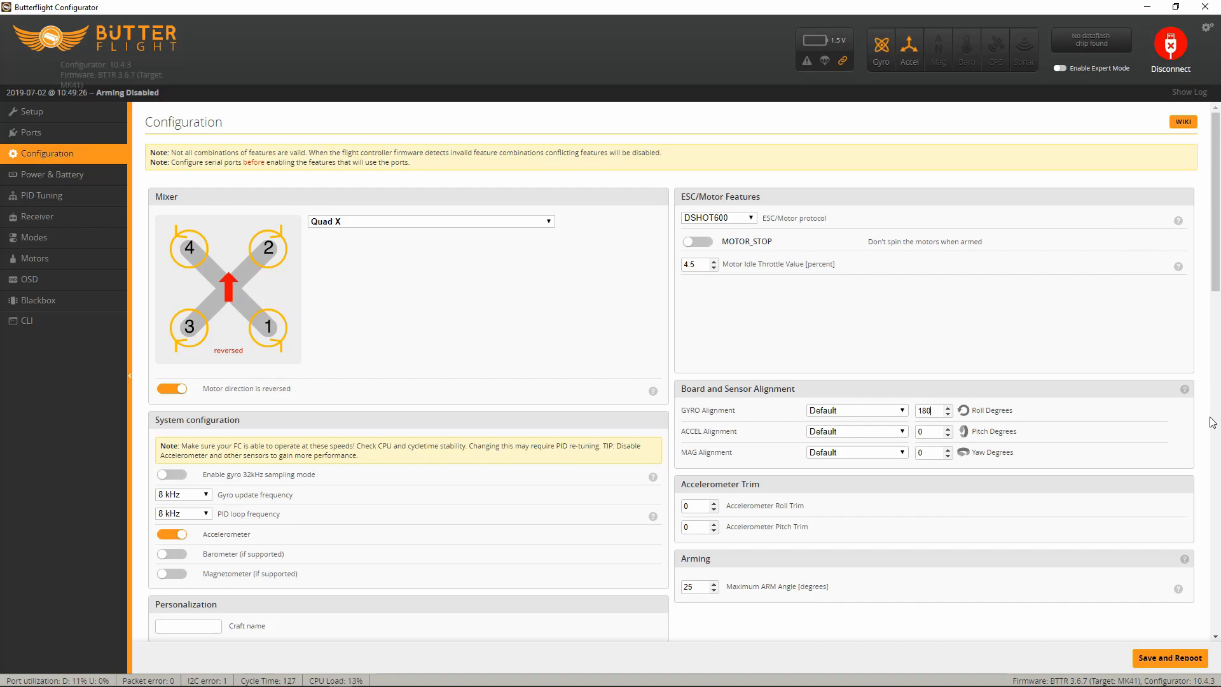
click(1172, 662)
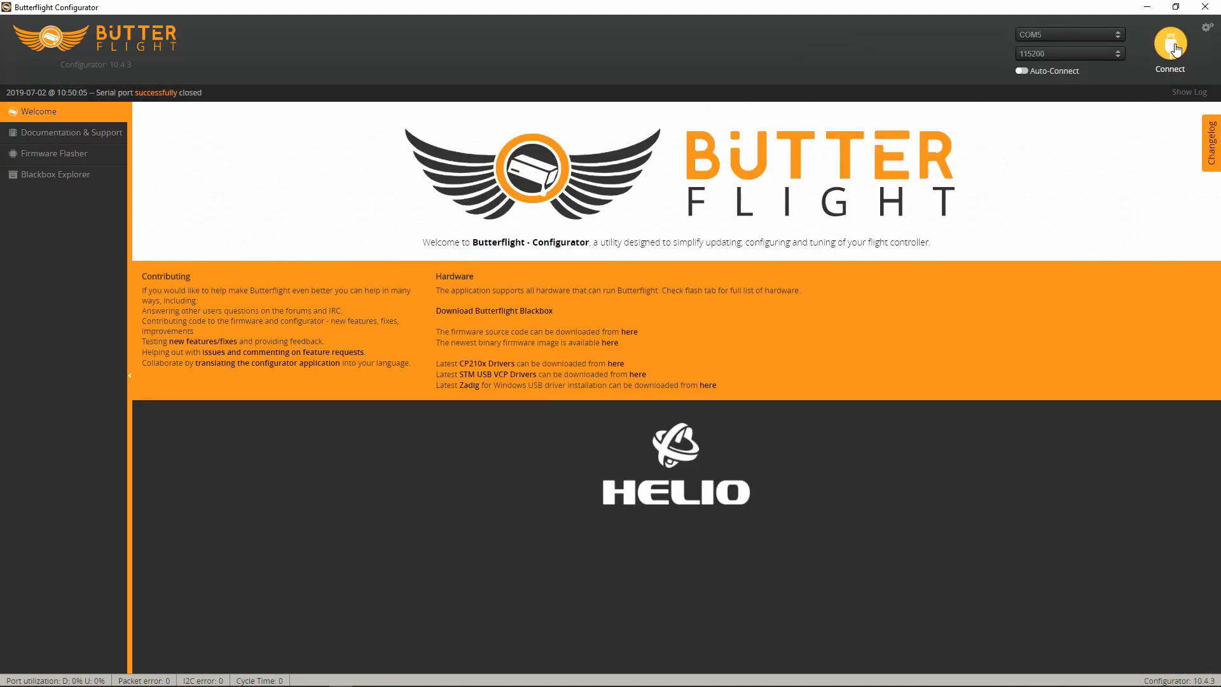
Reconnect to check the board's orientation in the 3D preview, and save the configuration with the accelerometer disabled
click(1175, 48)
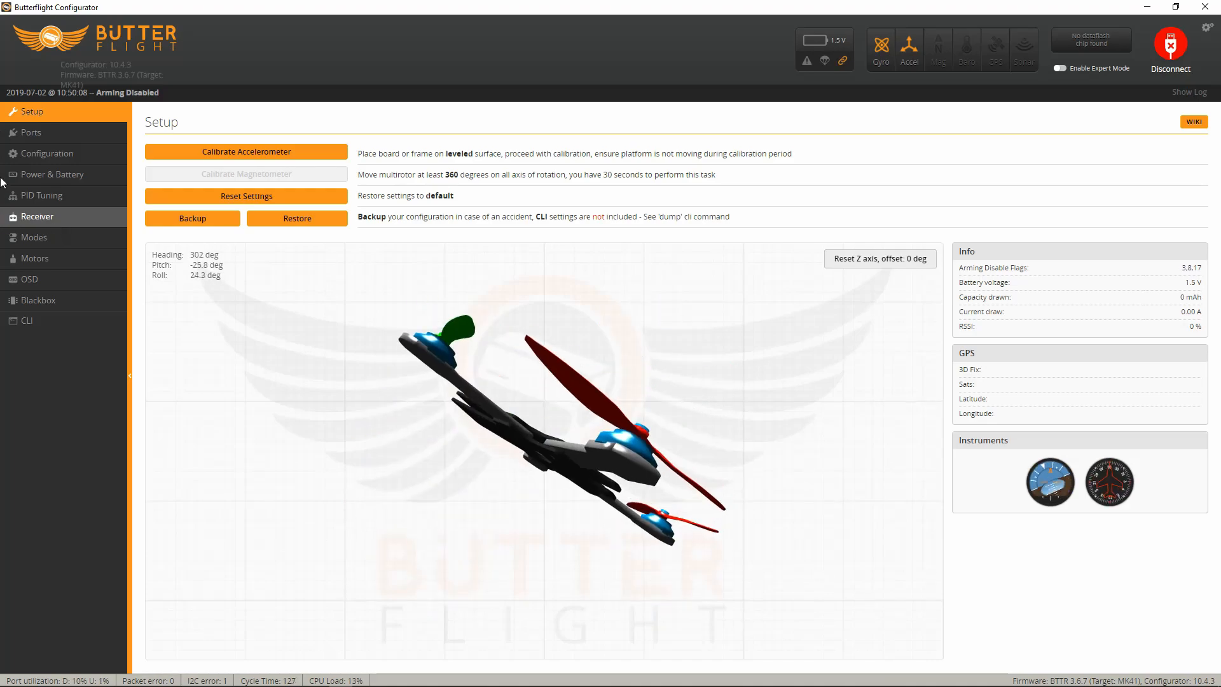
click(55, 152)
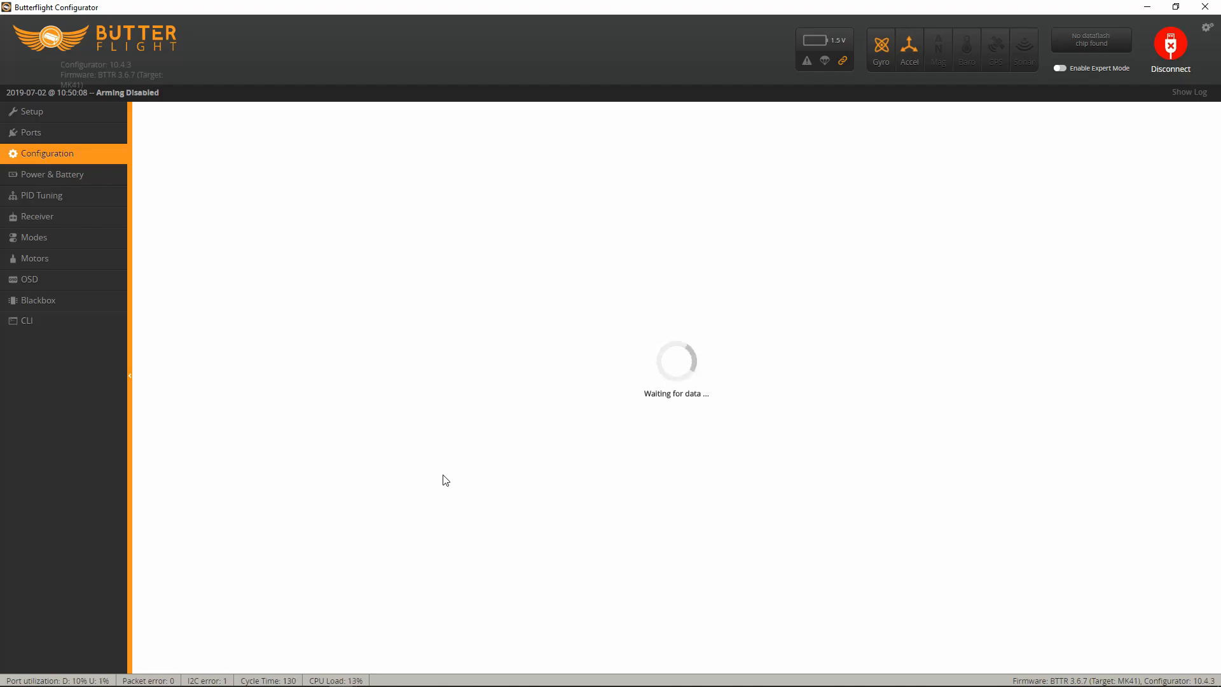
scroll(306, 473, down, 2)
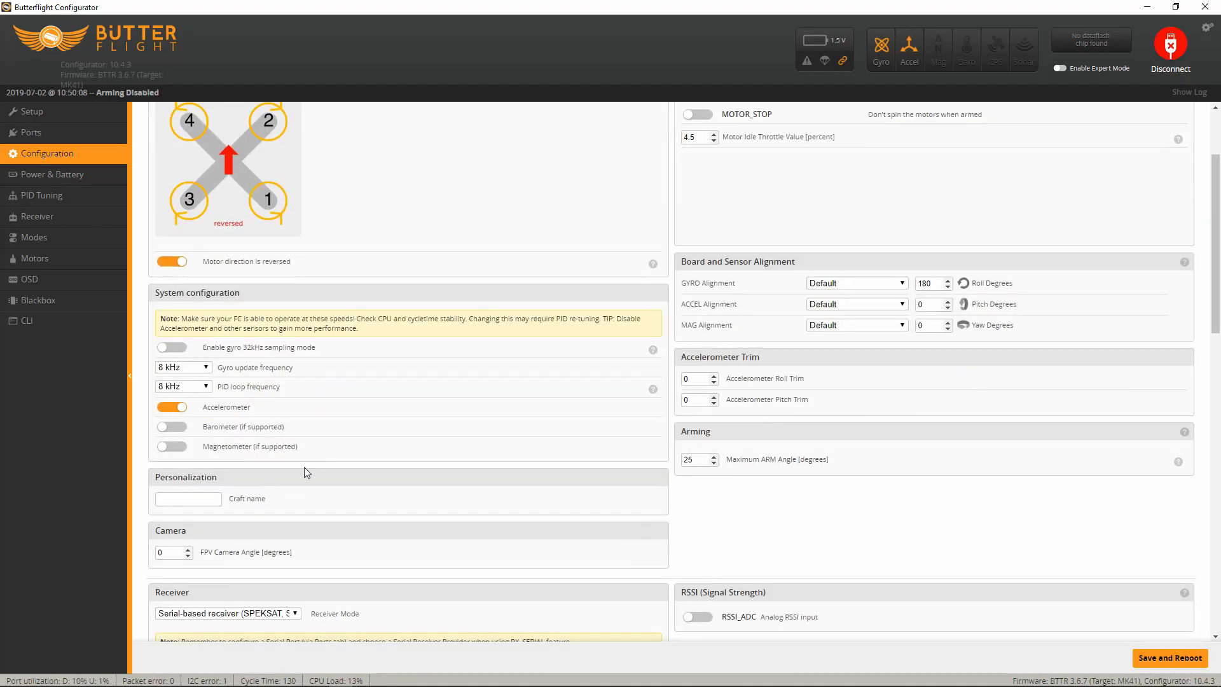
click(174, 411)
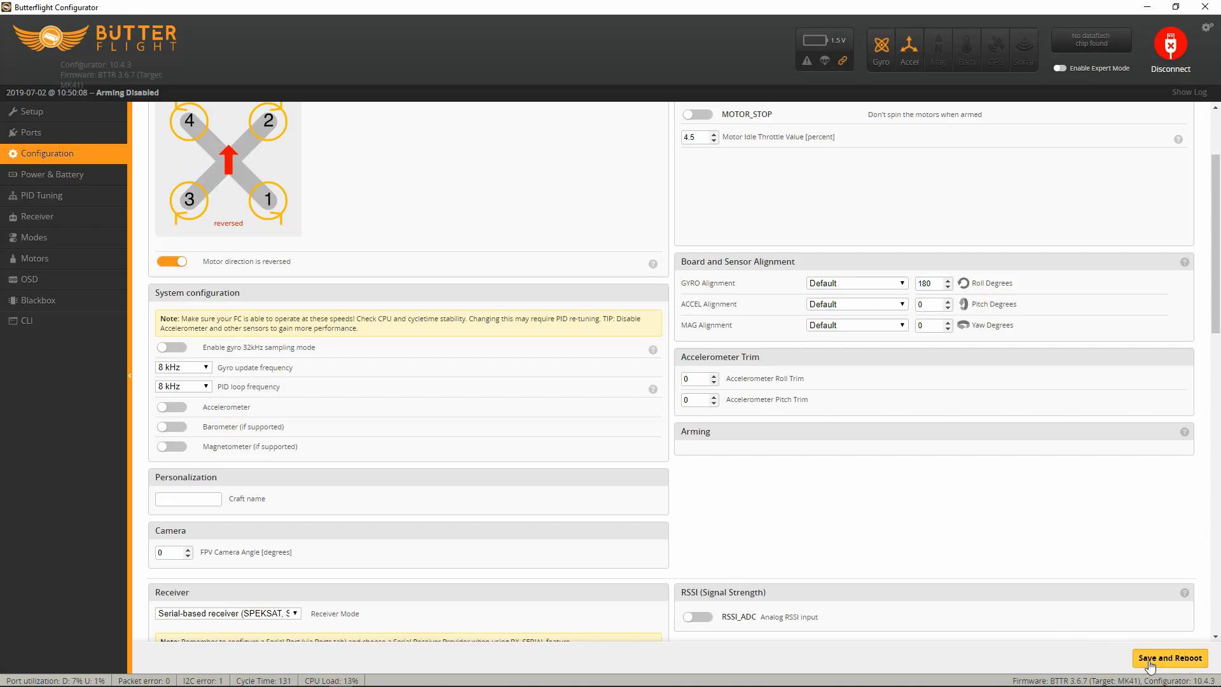
click(1128, 653)
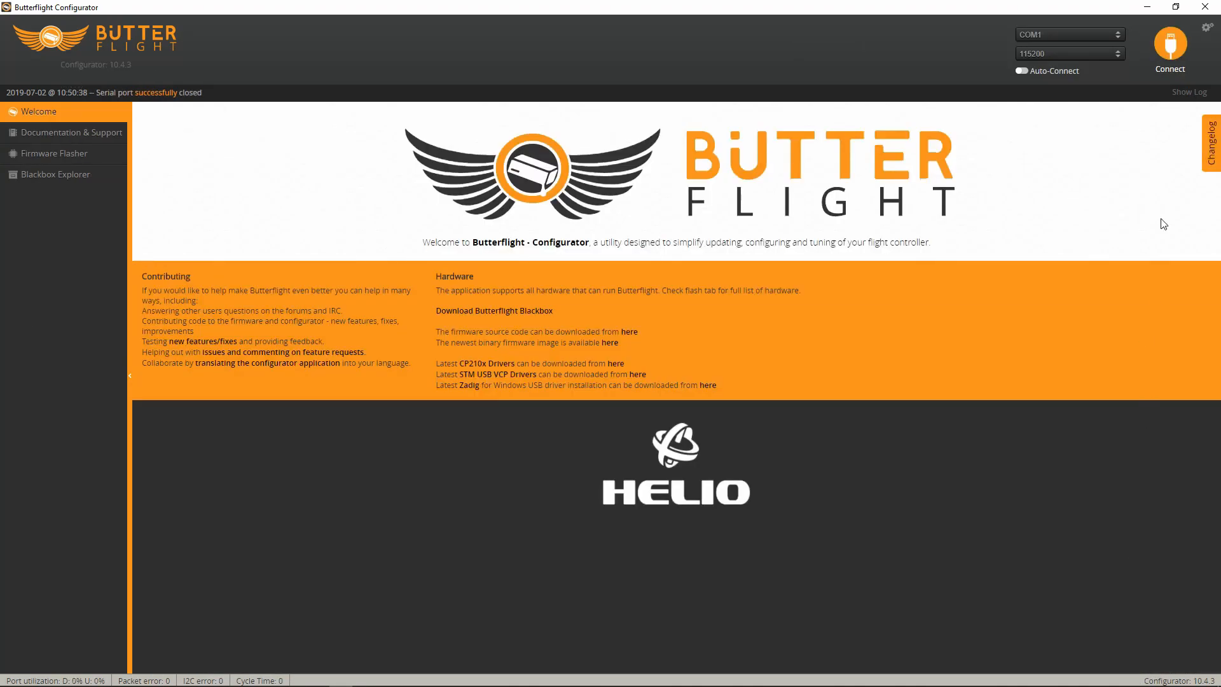
Reconnect to the flight controller and check the receiver channel response and the assigned mode ranges
click(1171, 43)
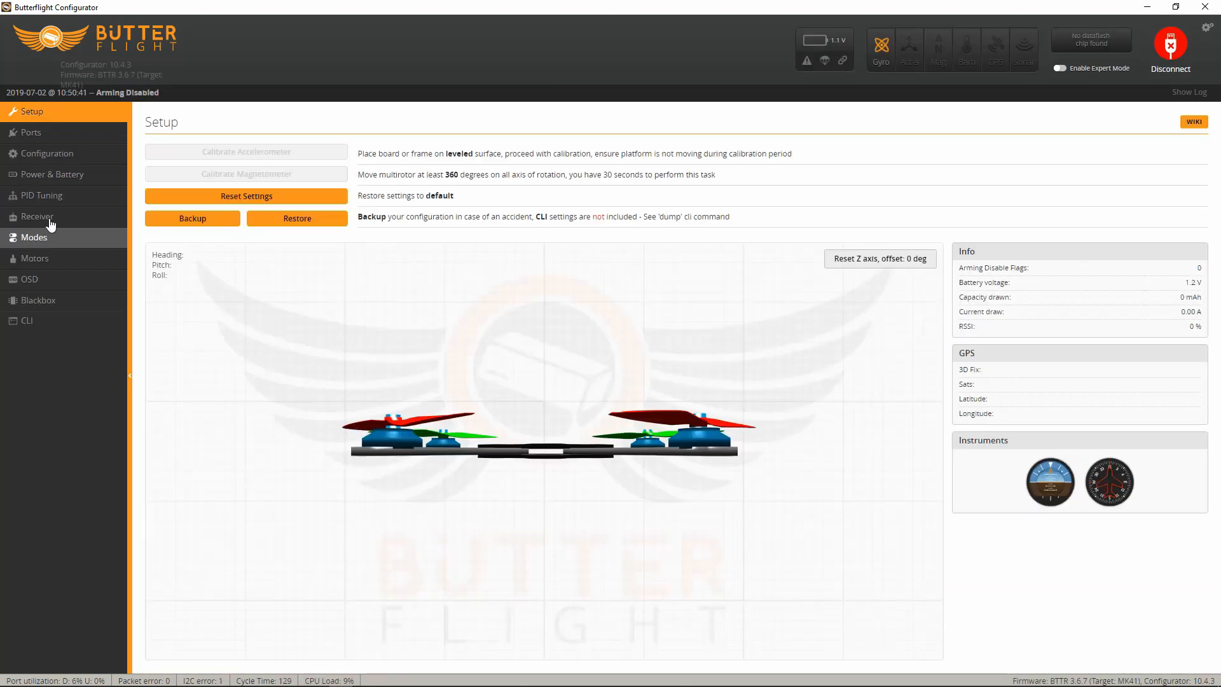
click(50, 222)
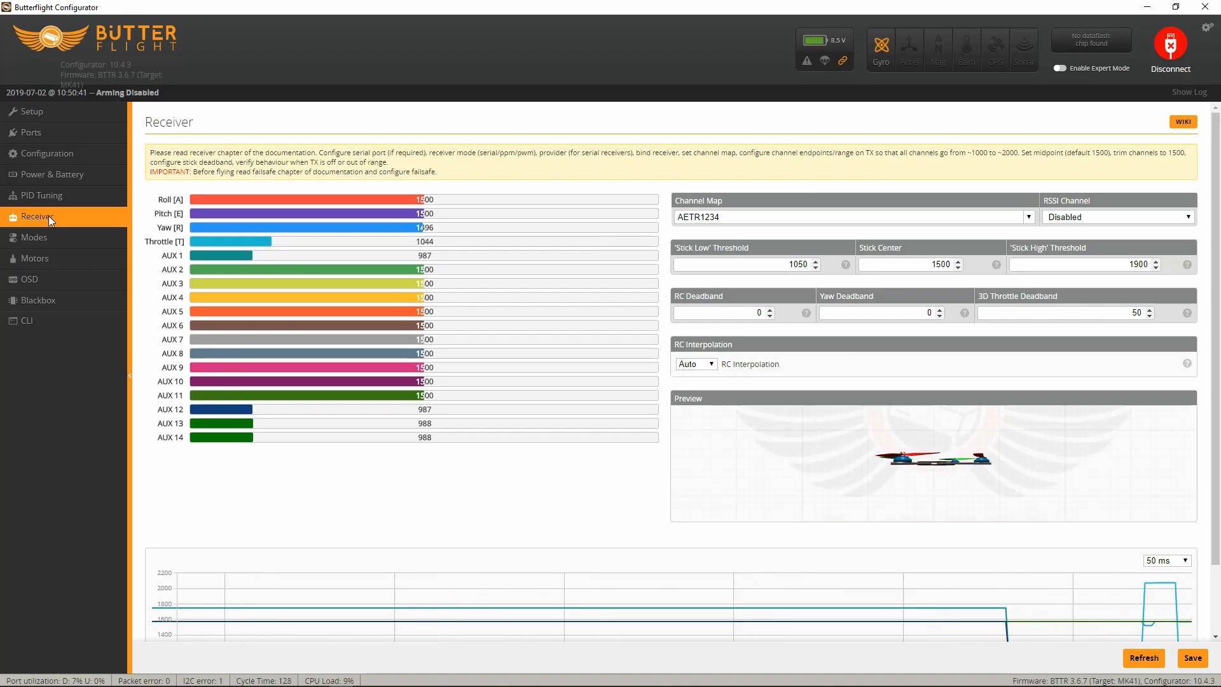
click(62, 238)
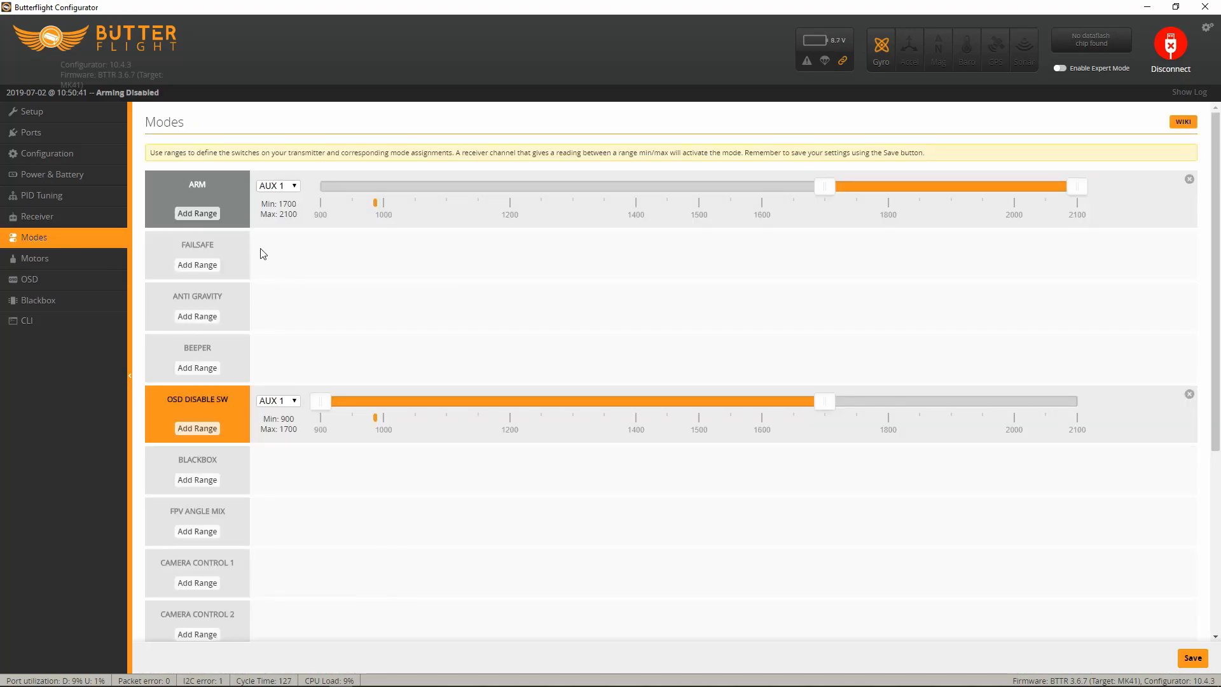
scroll(209, 343, down, 5)
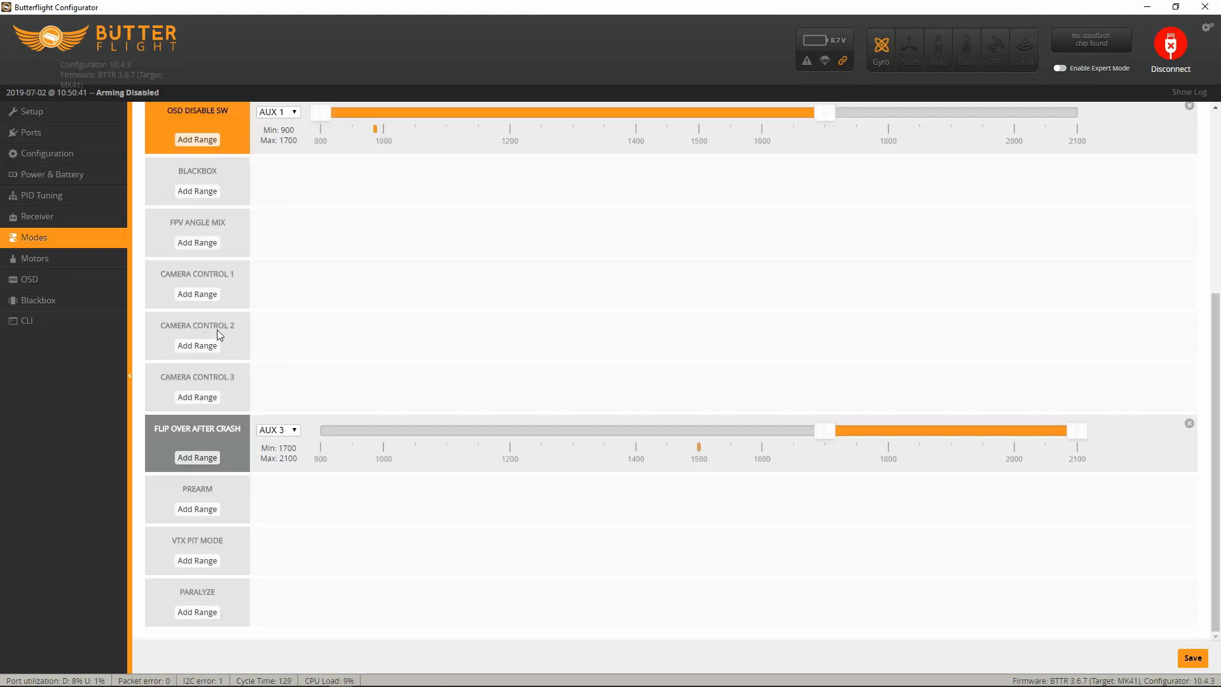
Check the OSD elements and warnings and the PID and rate values, and disconnect from the flight controller
click(33, 287)
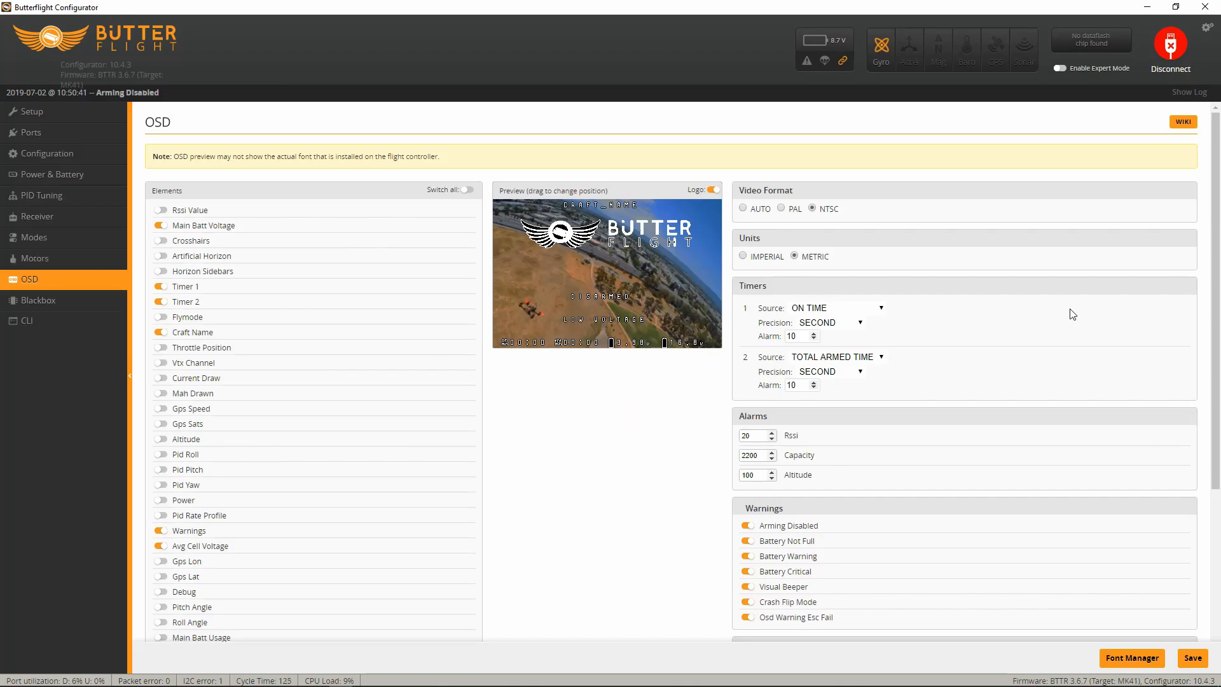
scroll(1082, 305, down, 3)
scroll(1085, 300, up, 3)
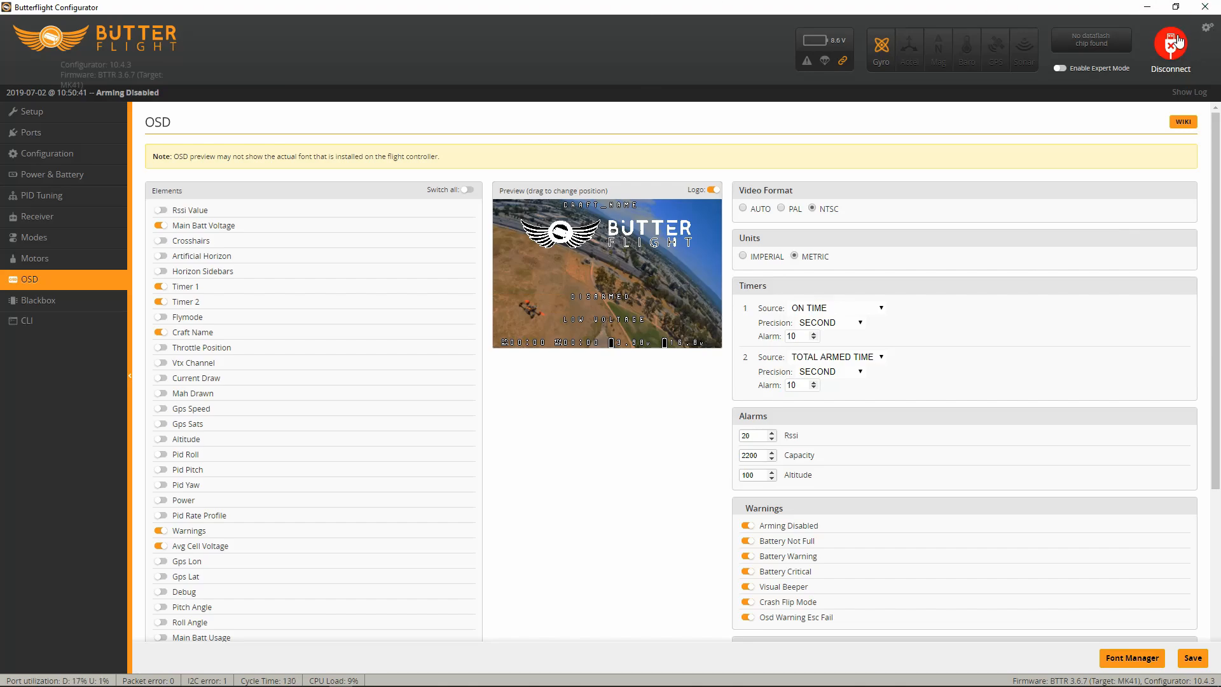
click(44, 192)
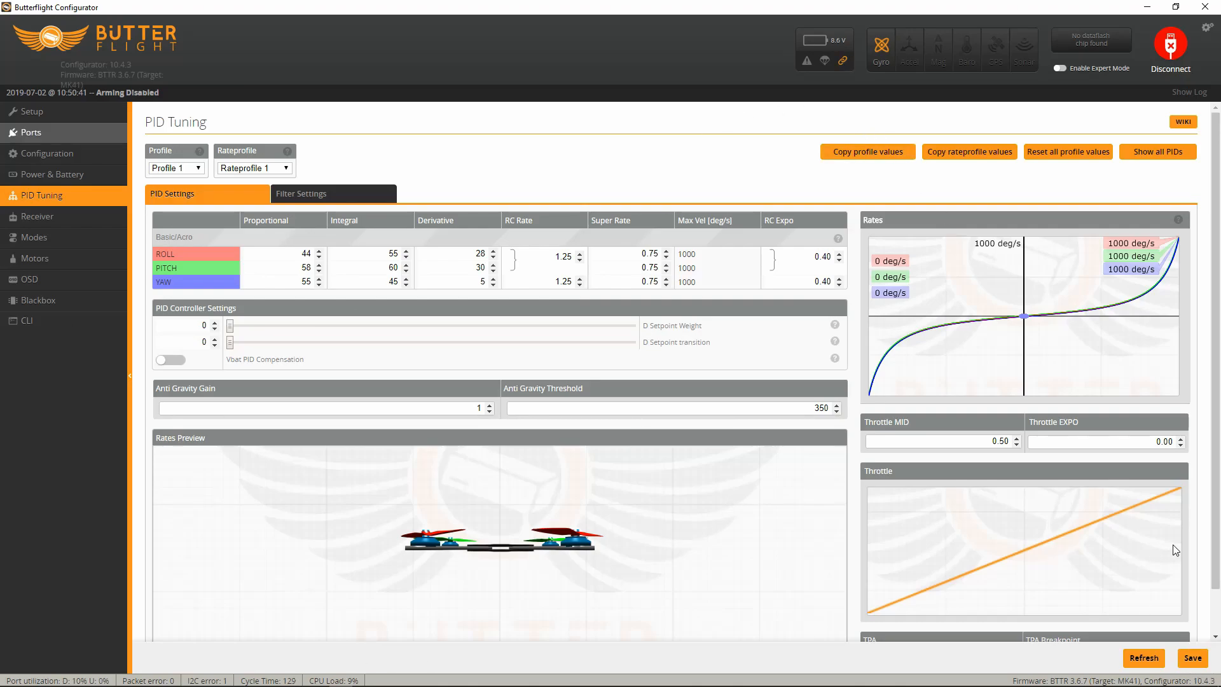
click(1171, 45)
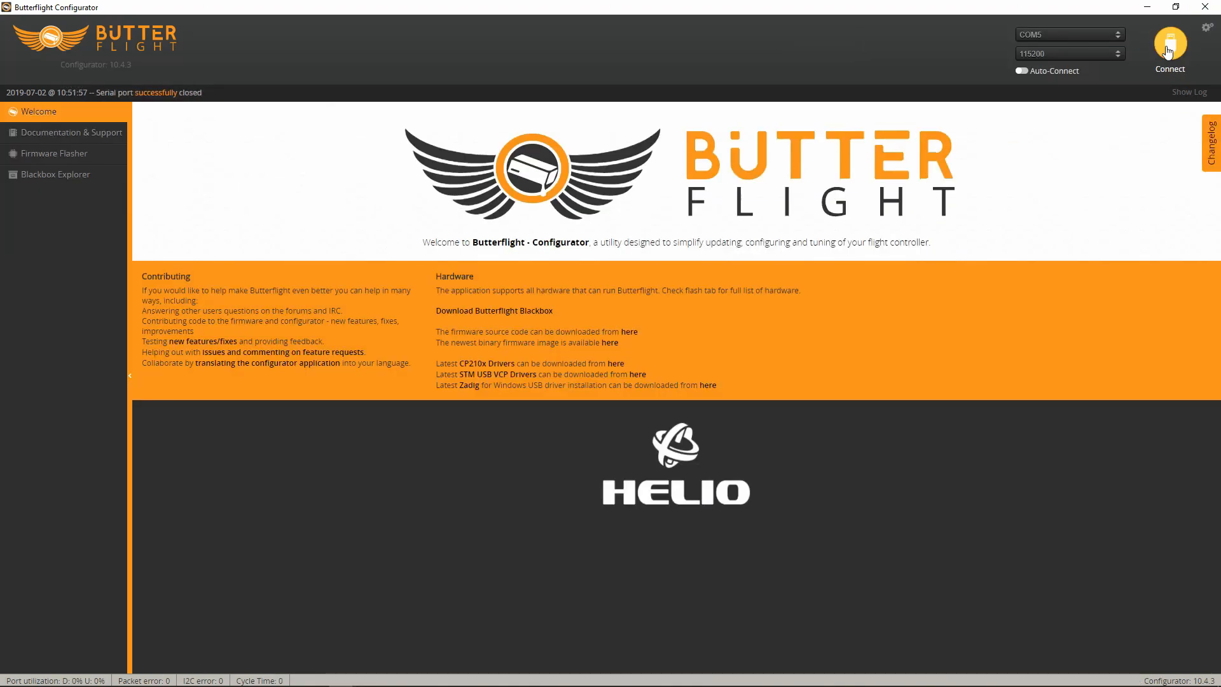